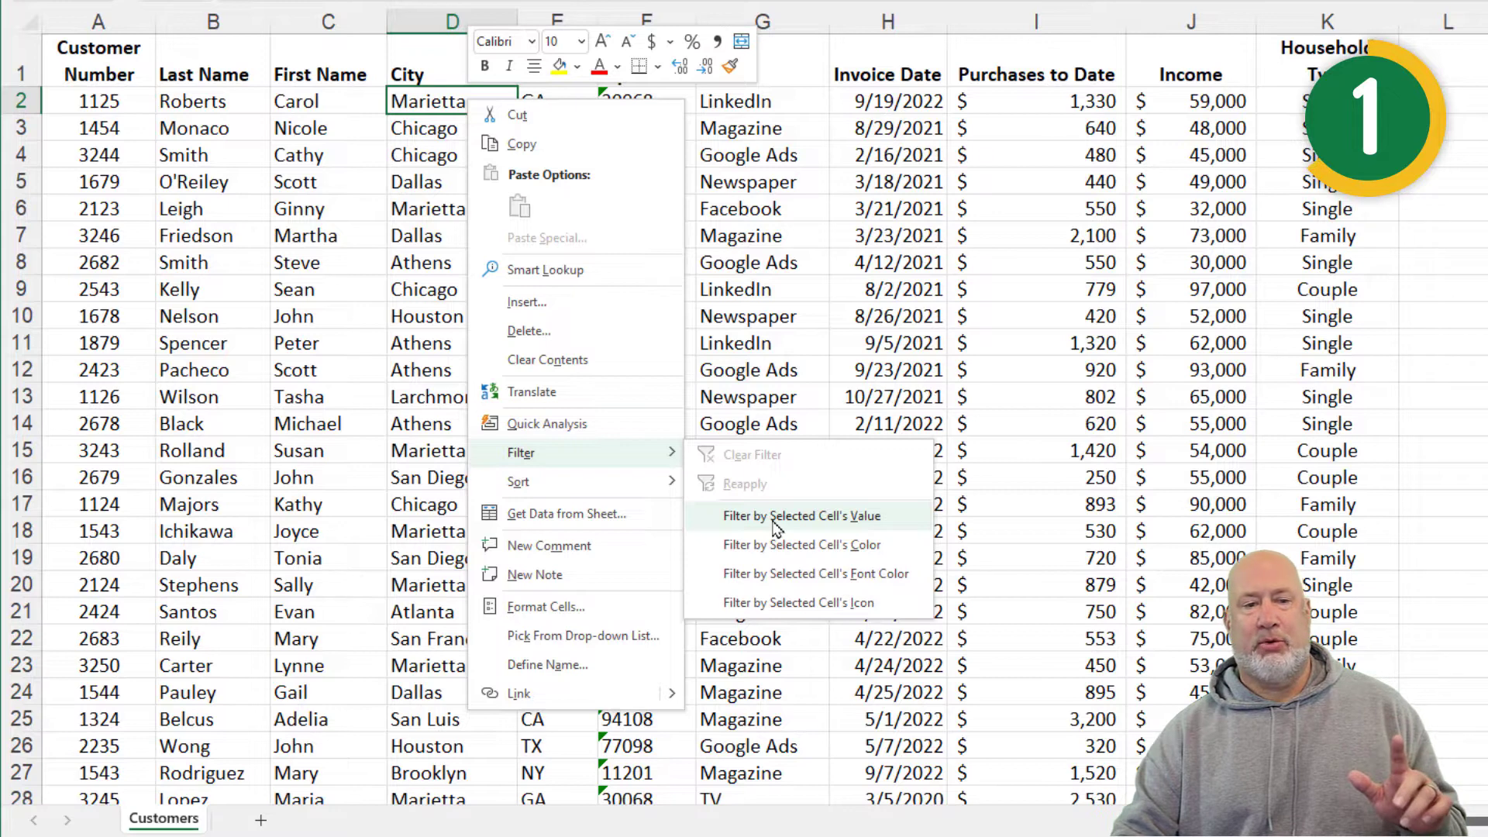
Filter the customer list by the selected City value, Marietta
click(775, 520)
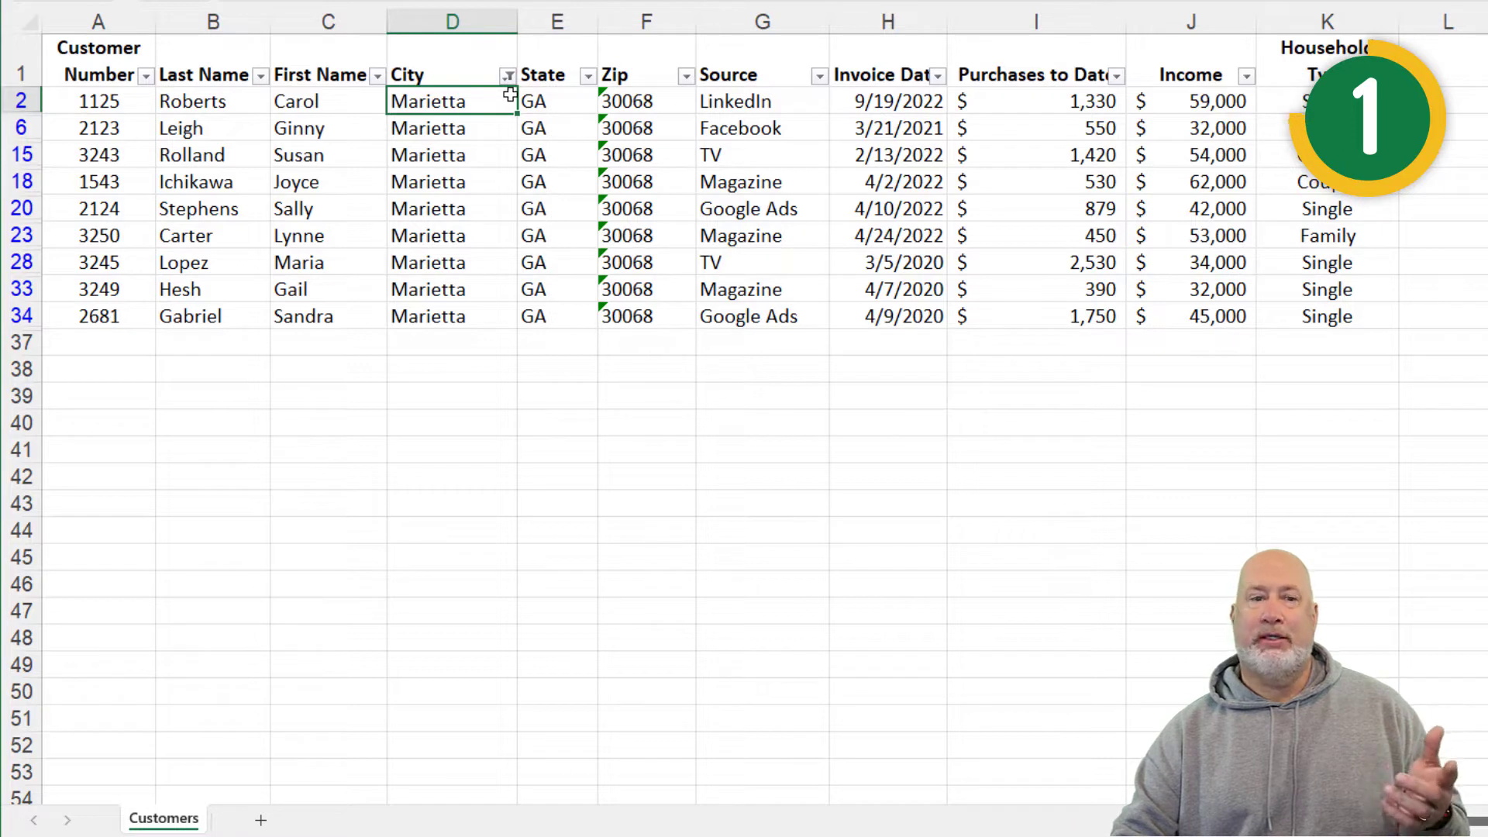
mouse_move(517, 93)
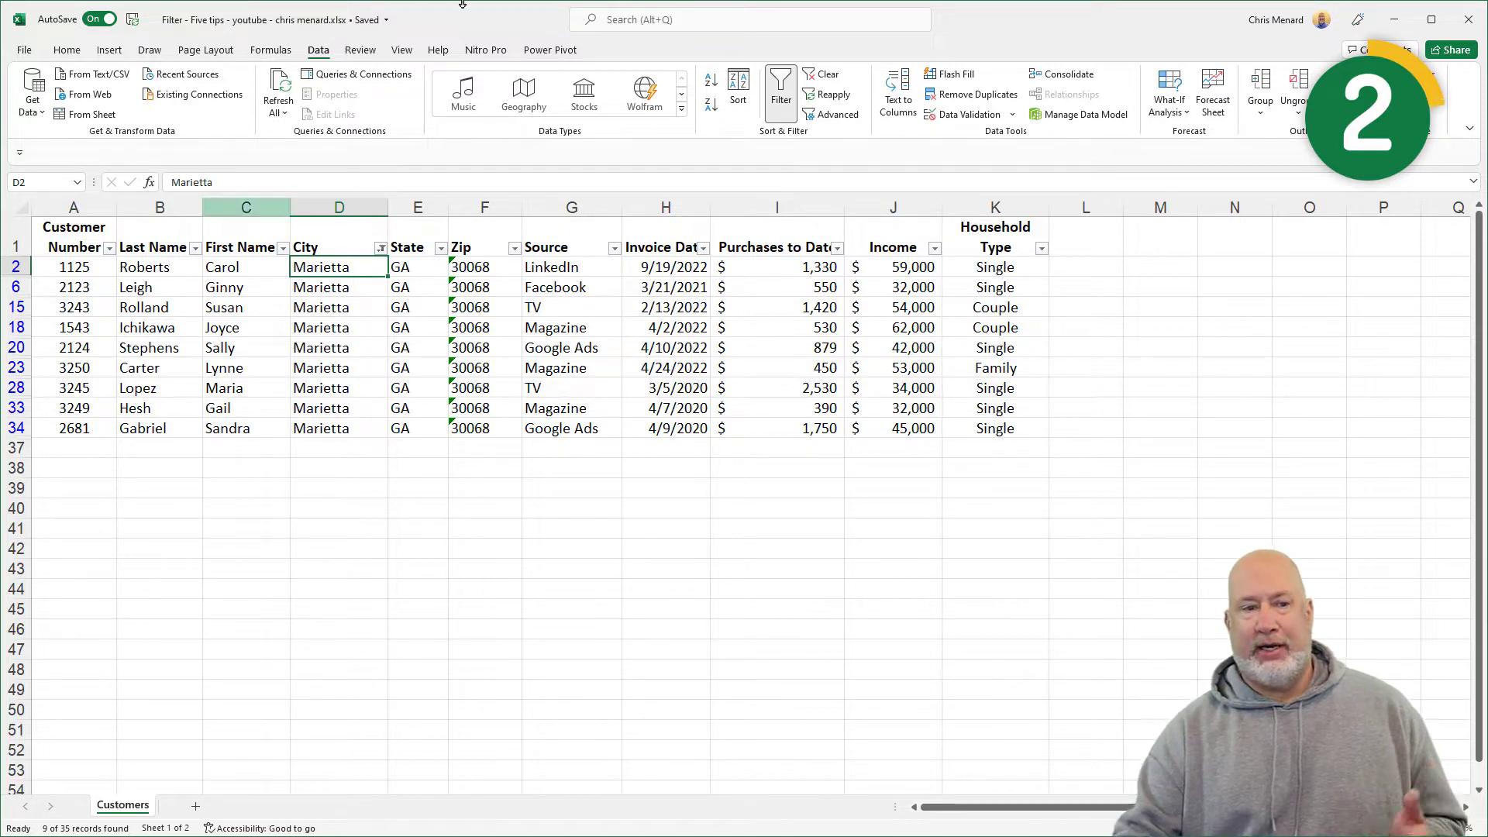
Copy the entire filtered Marietta list and paste it into a new blank workbook
click(310, 322)
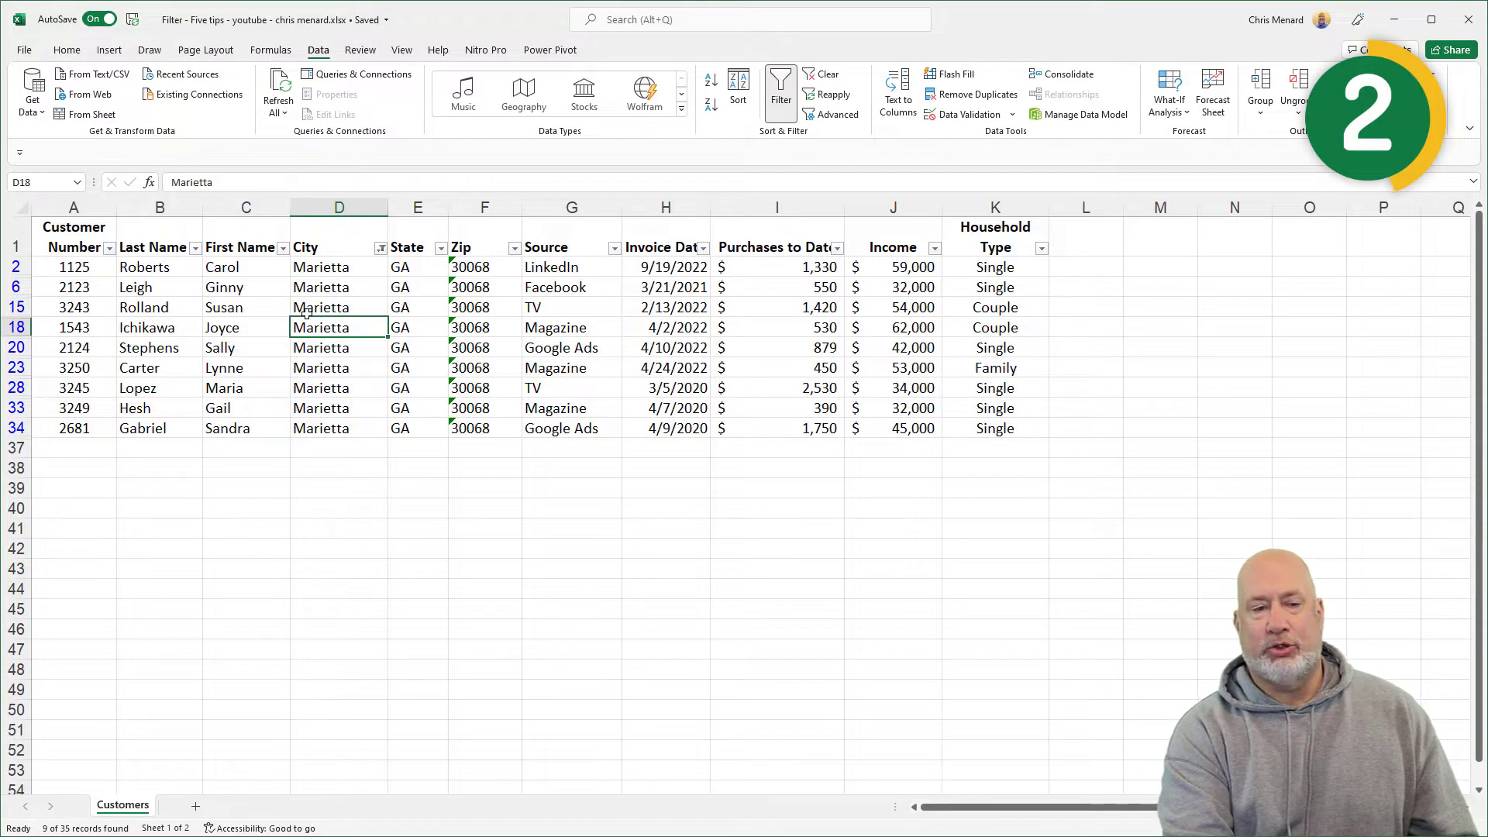
key(ctrl+a)
key(ctrl+c)
key(ctrl+q)
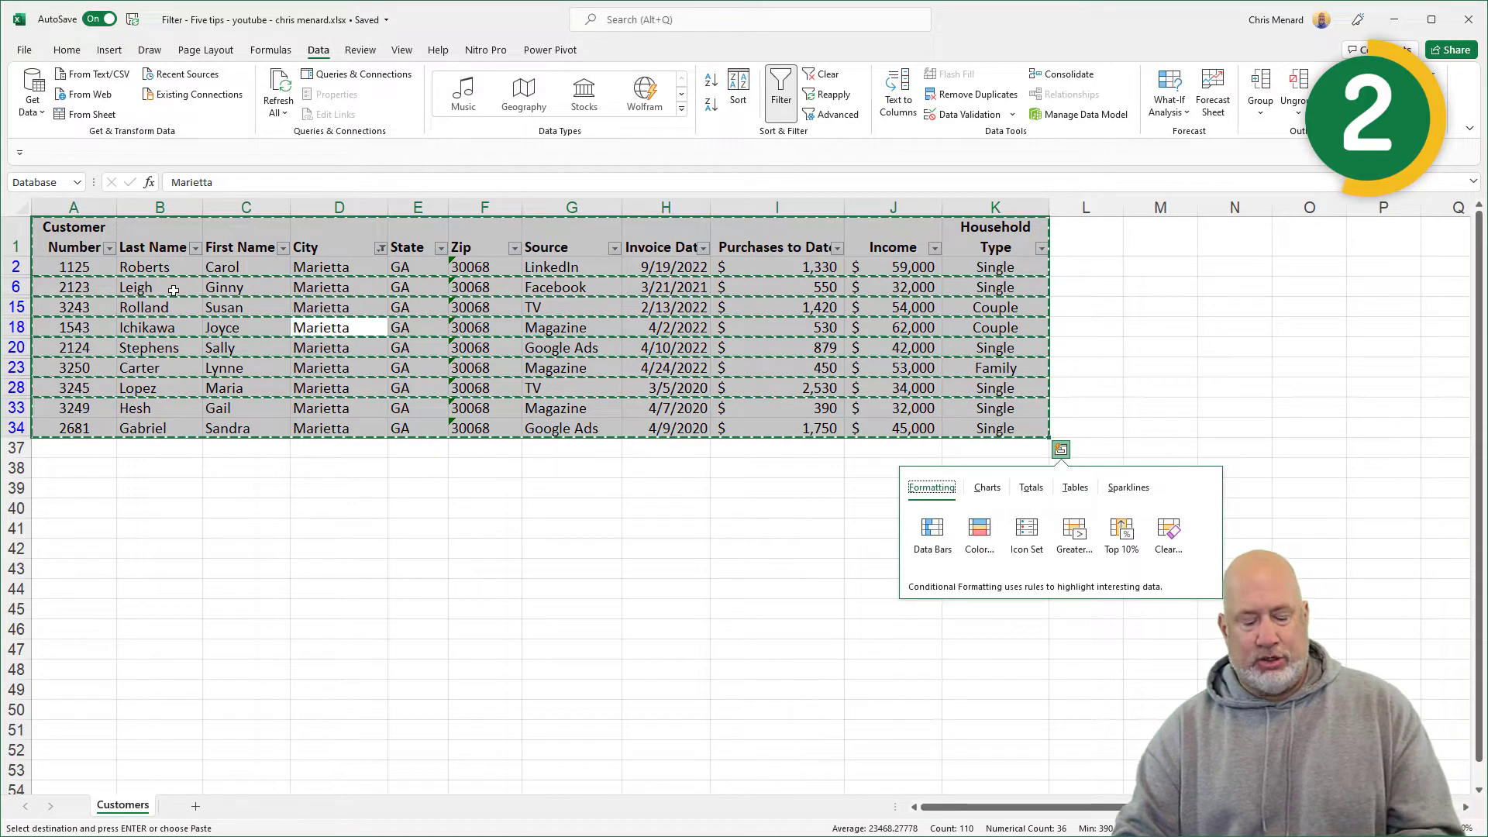
click(393, 348)
key(ctrl+n)
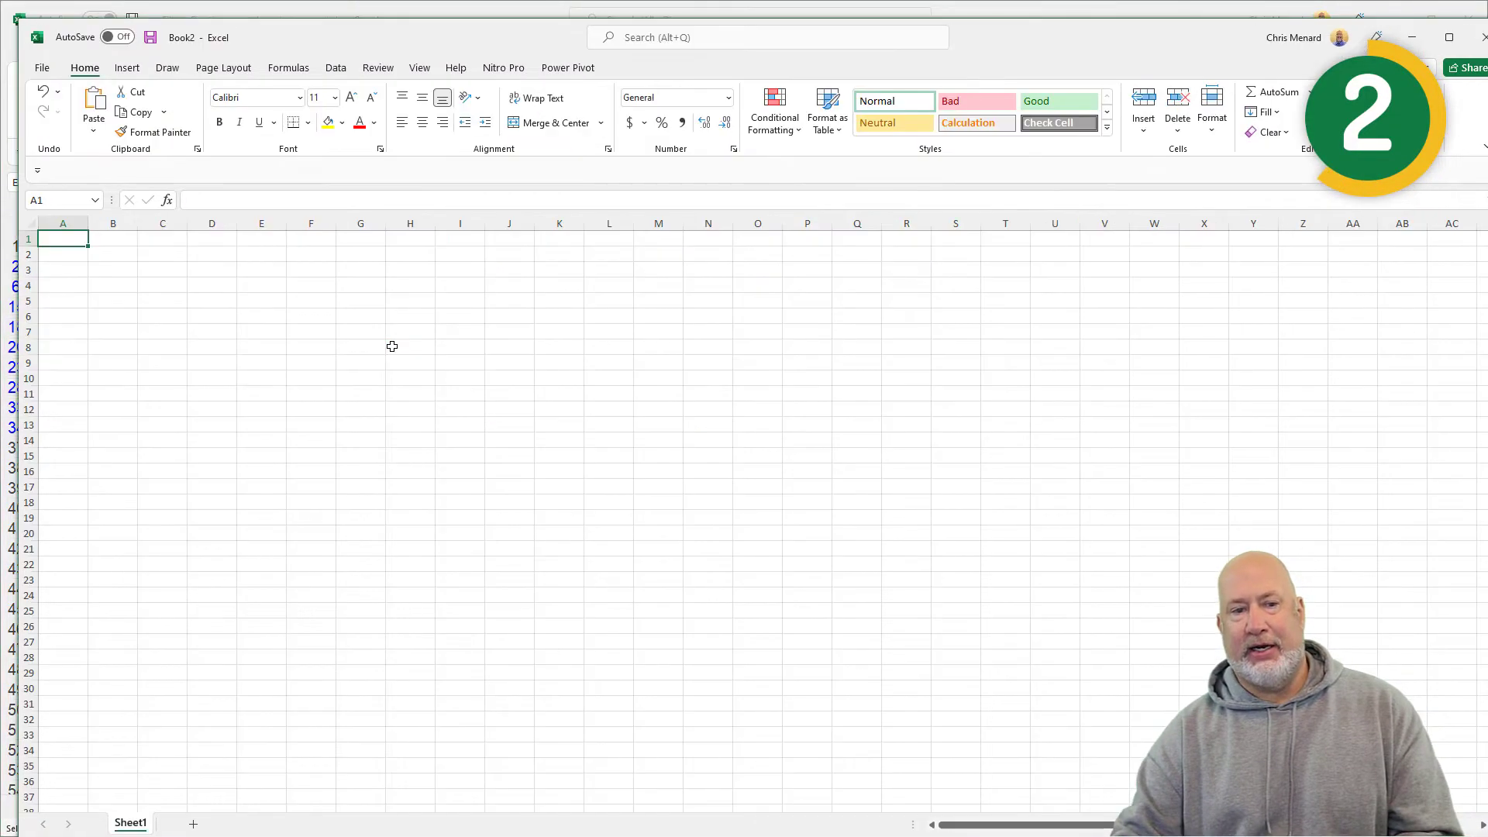
key(ctrl+v)
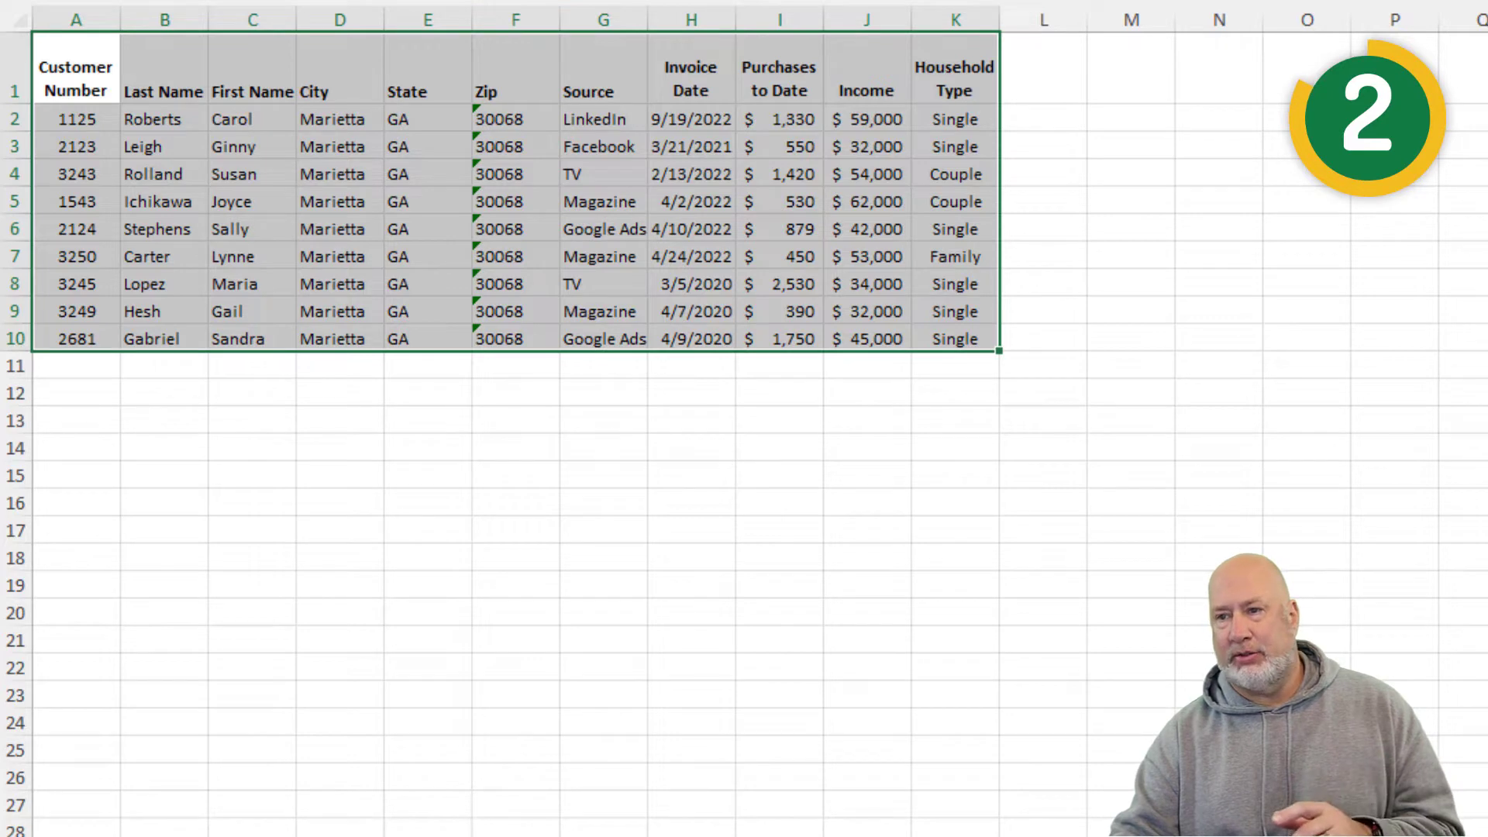
Close the new workbook and return to the filtered customer list
key(ctrl+w)
click(1426, 564)
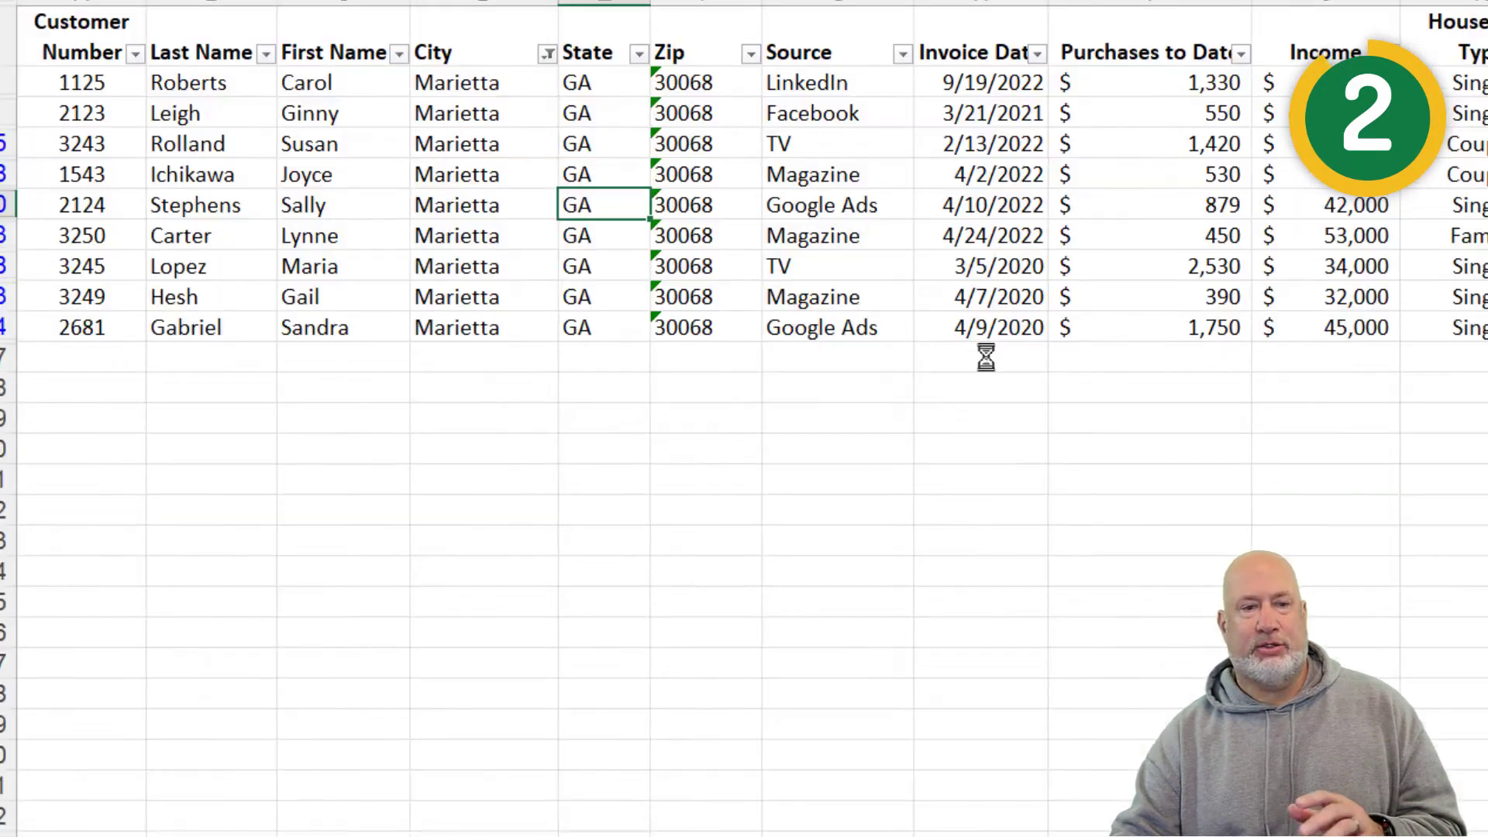
click(655, 124)
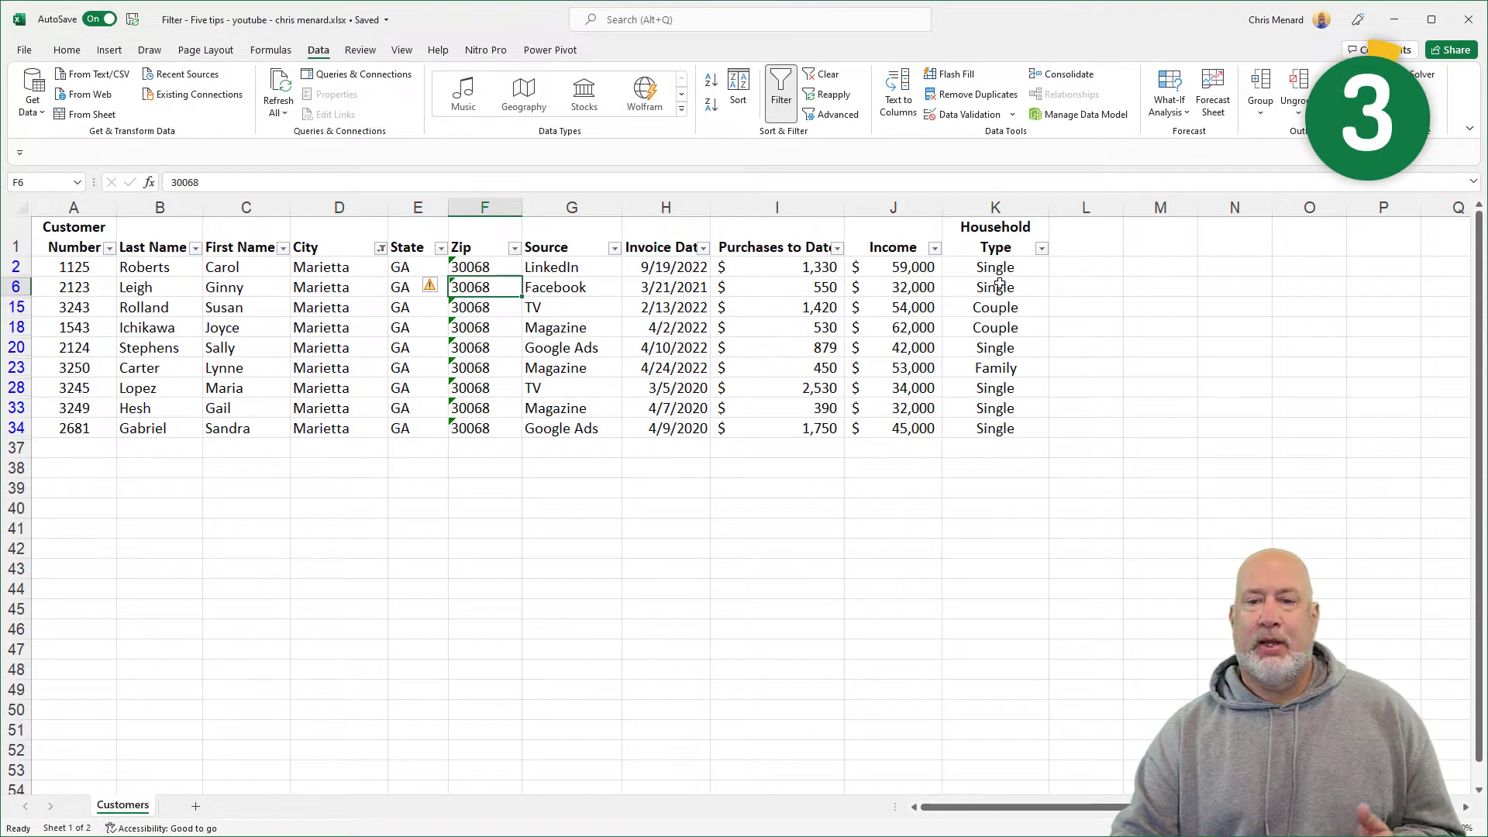
Sort the filtered list by Household Type from A to Z
click(1043, 249)
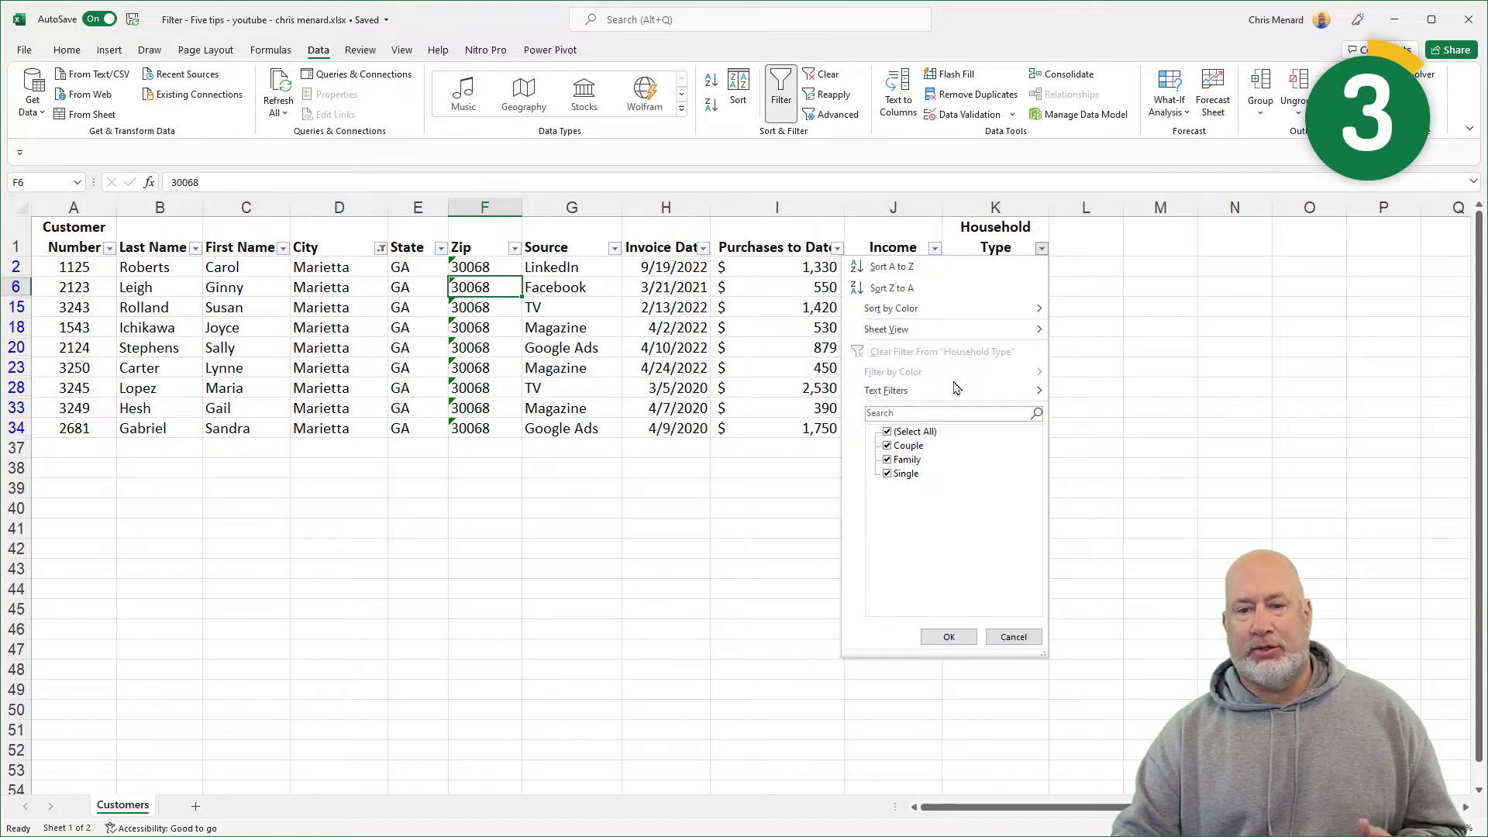
click(916, 267)
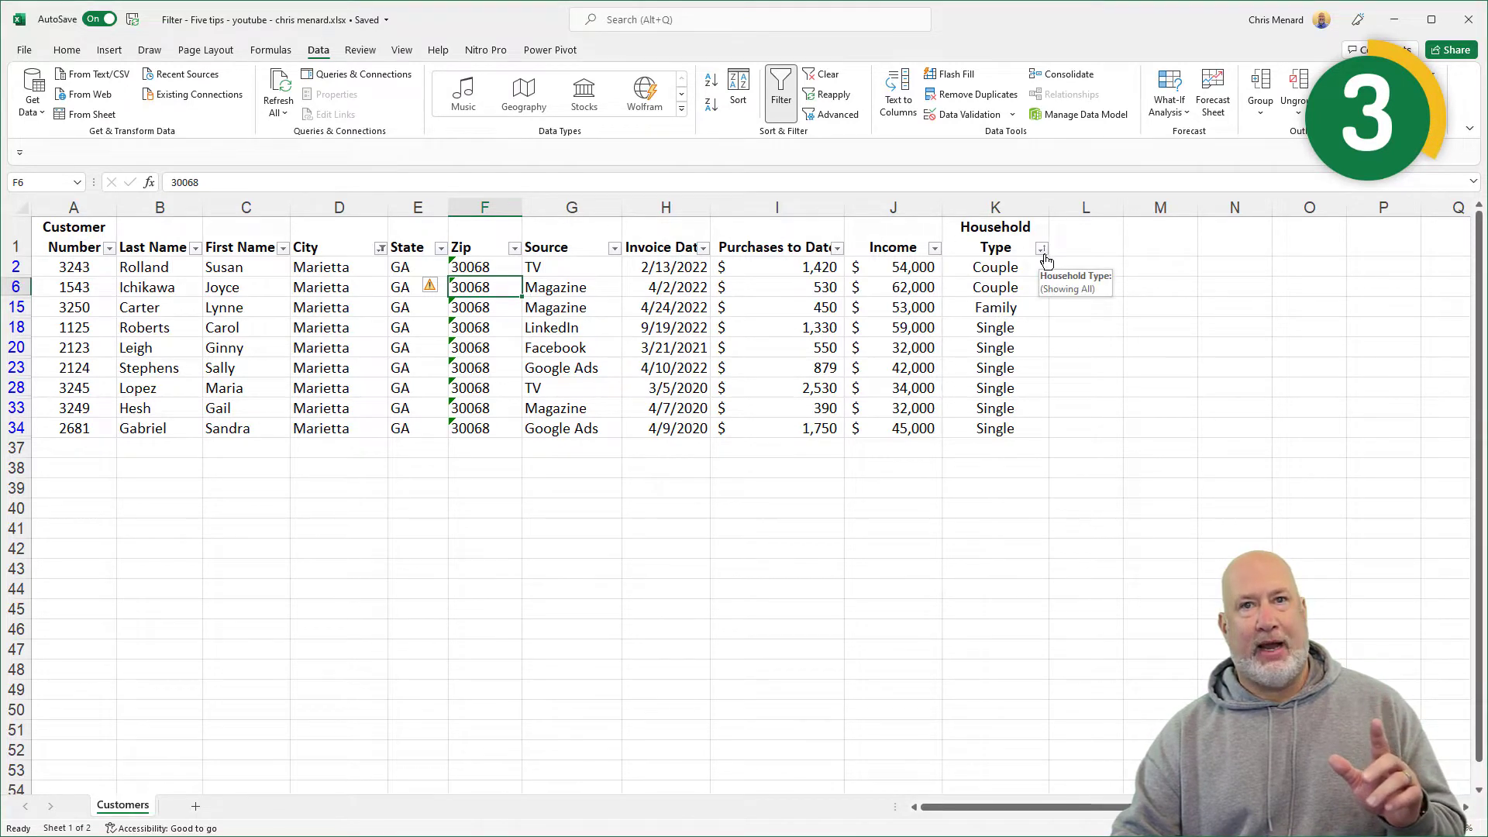
Delete the two Marietta rows whose Household Type is Couple, rows 2 and 6
drag(16, 266, 17, 293)
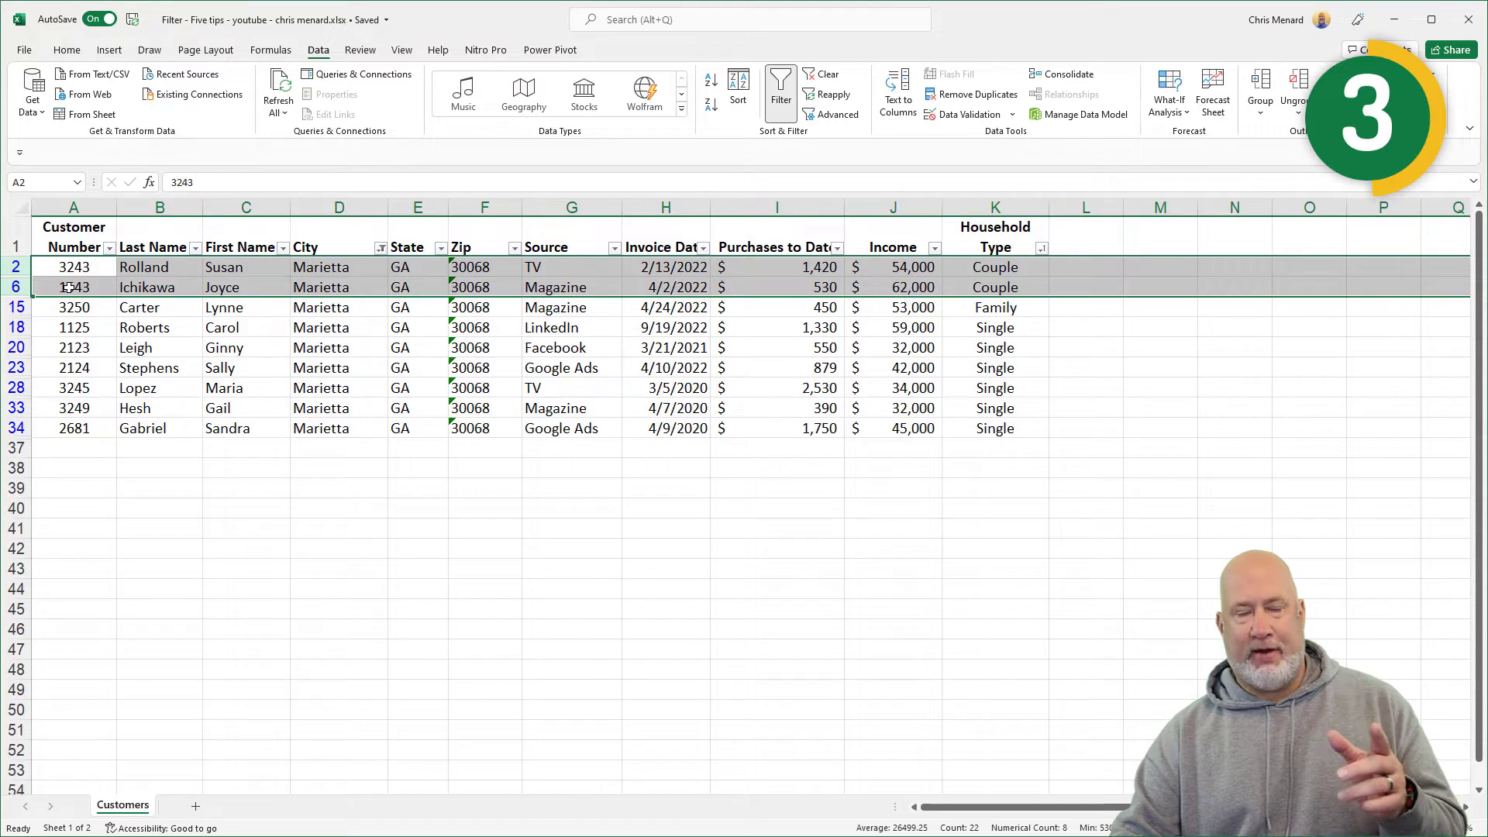
right_click(69, 288)
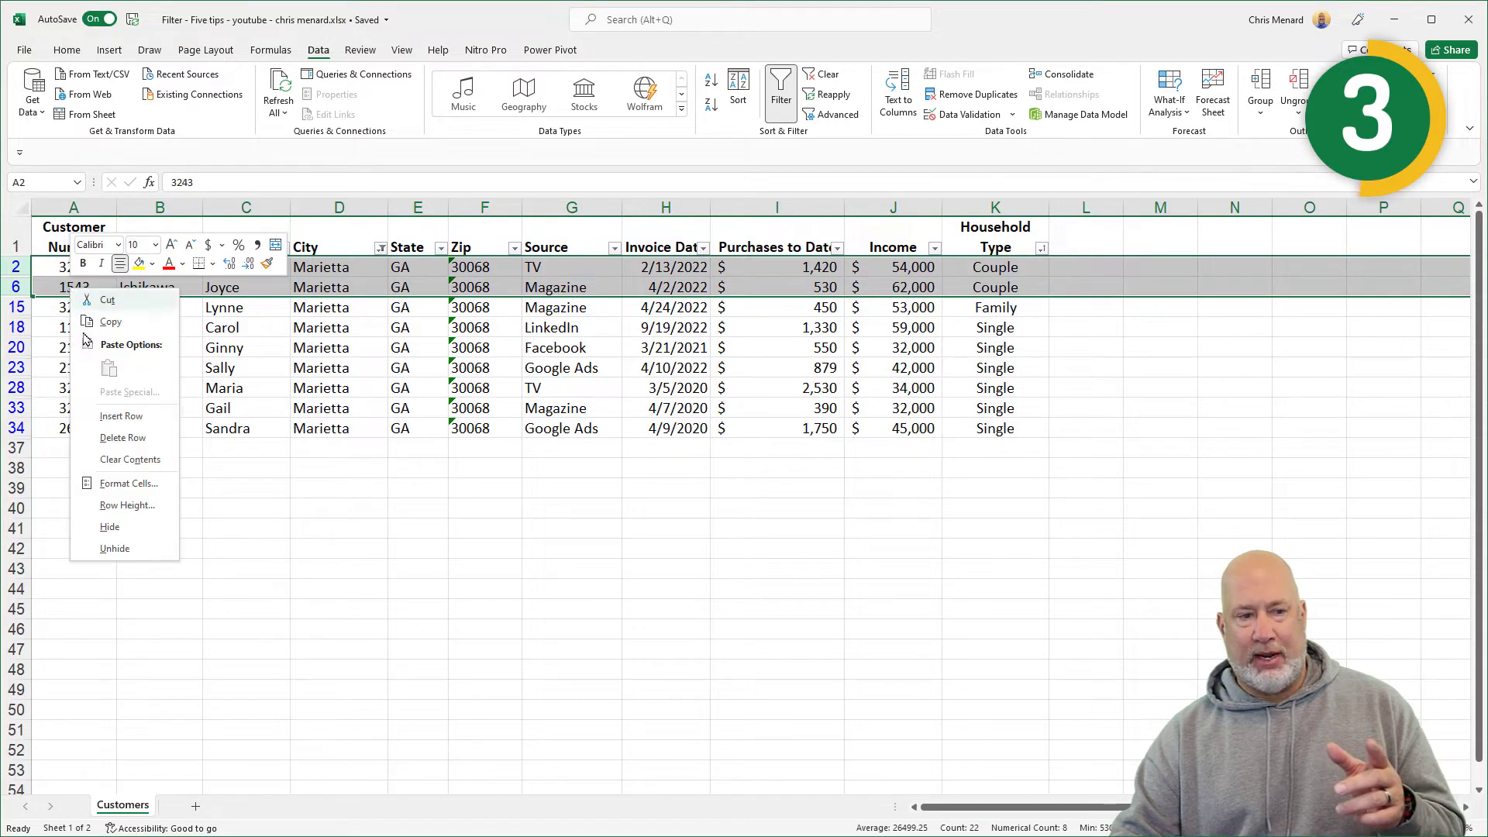
click(135, 439)
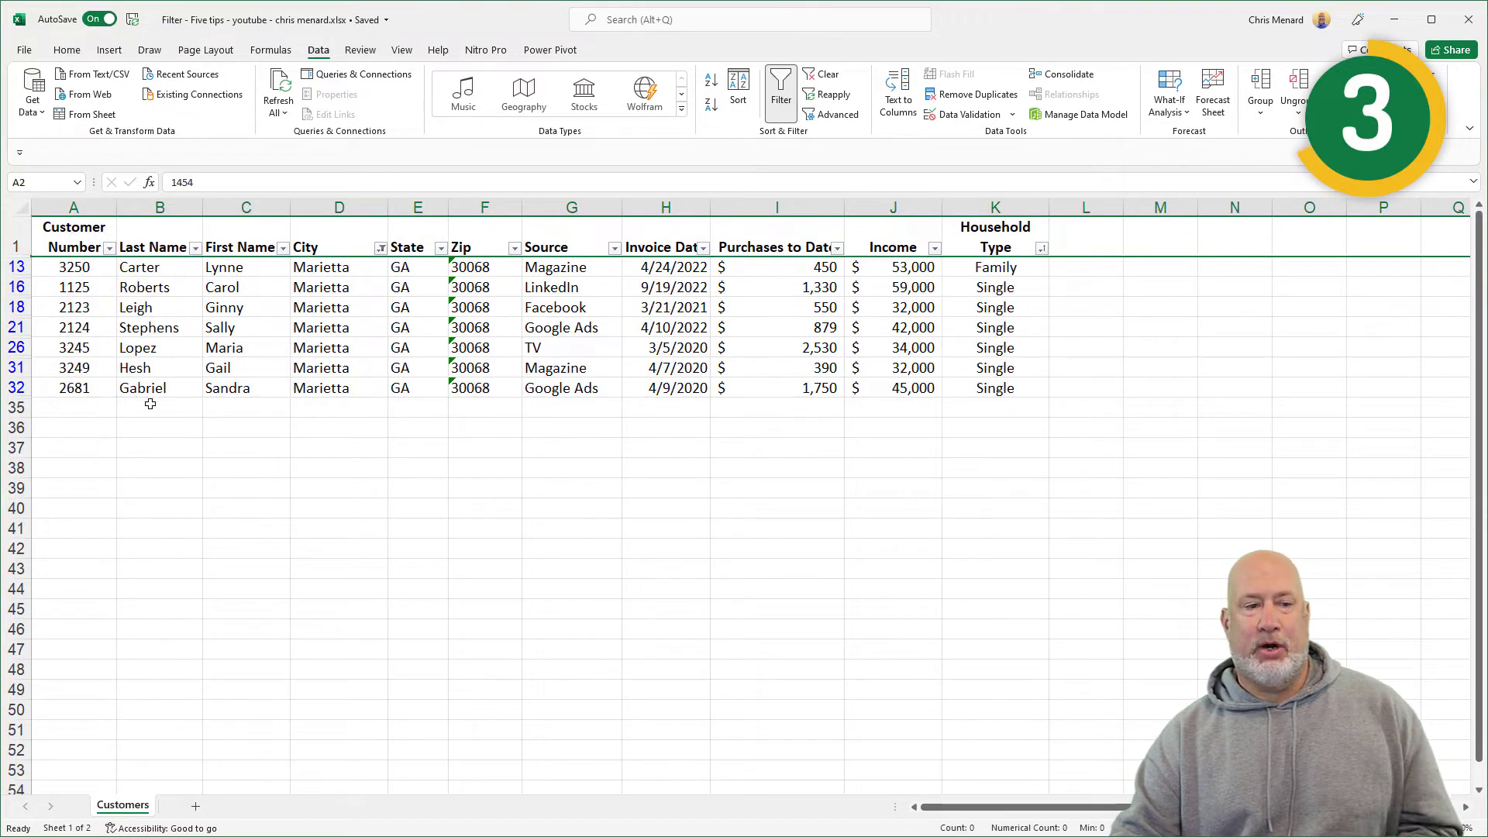
click(172, 312)
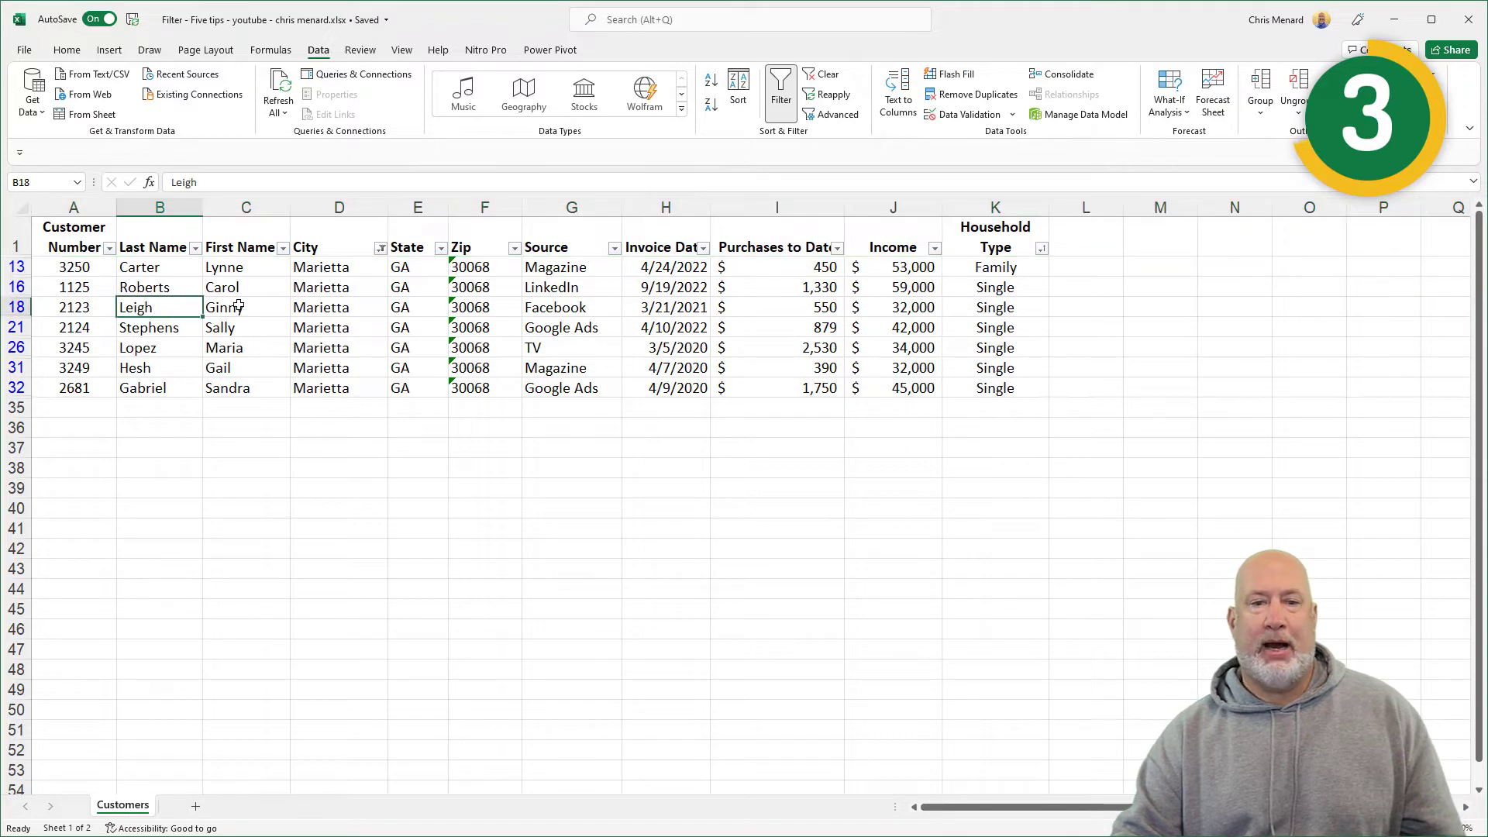
Clear the City filter and check the full list down to its last record
click(821, 75)
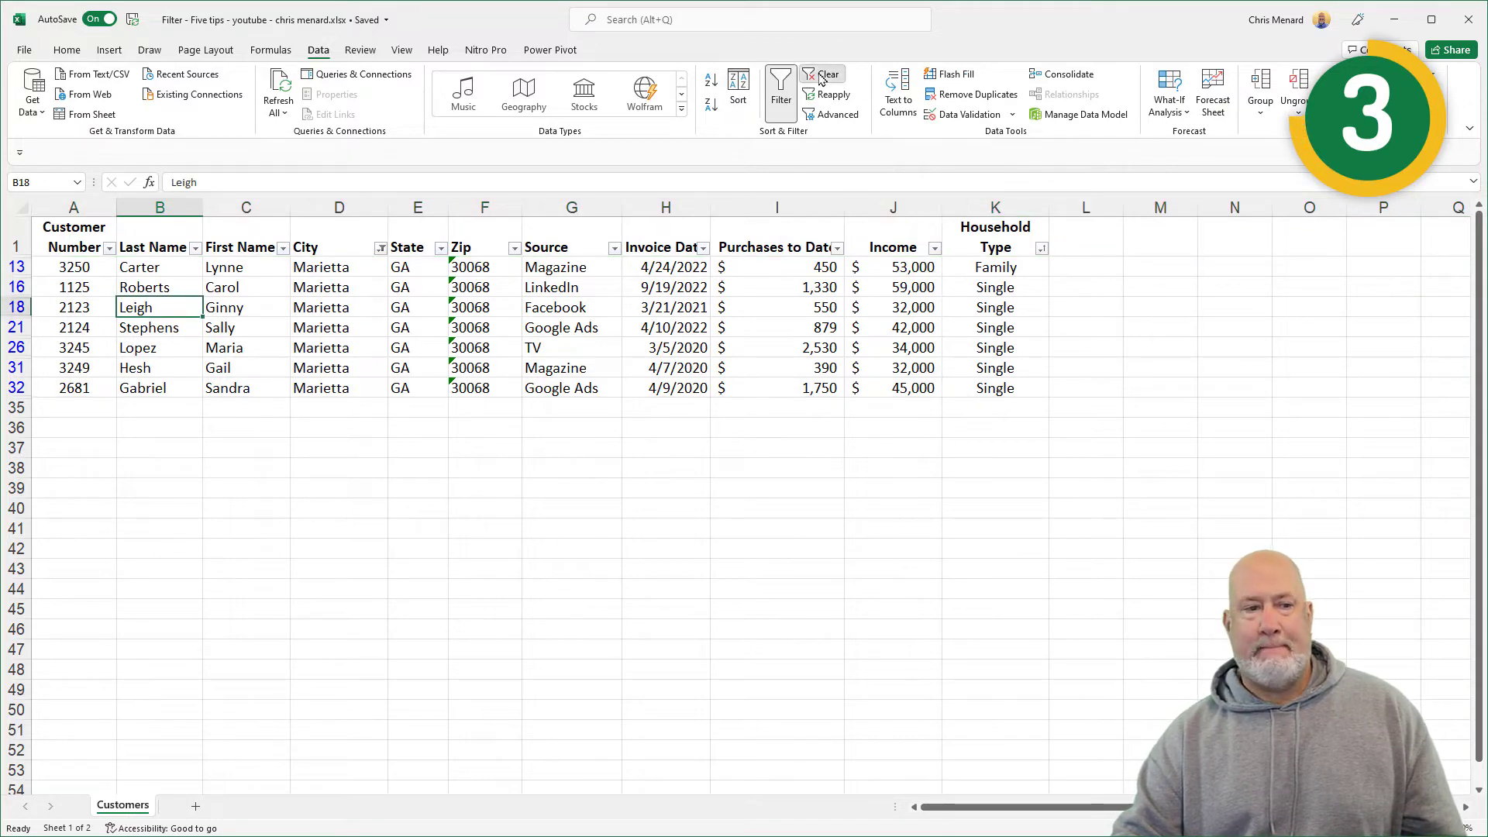
scroll(332, 450, down, 6)
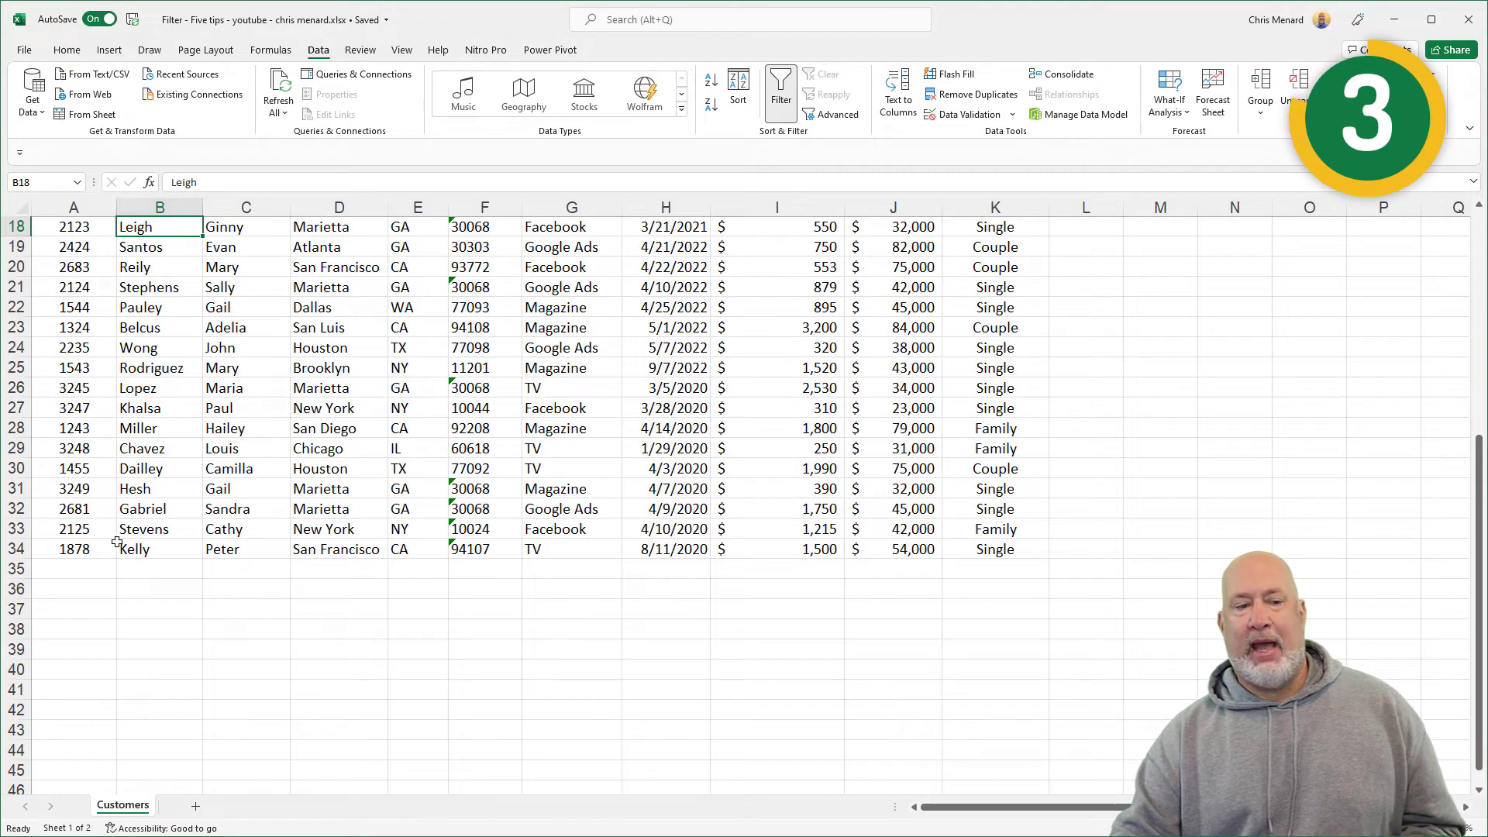
click(93, 547)
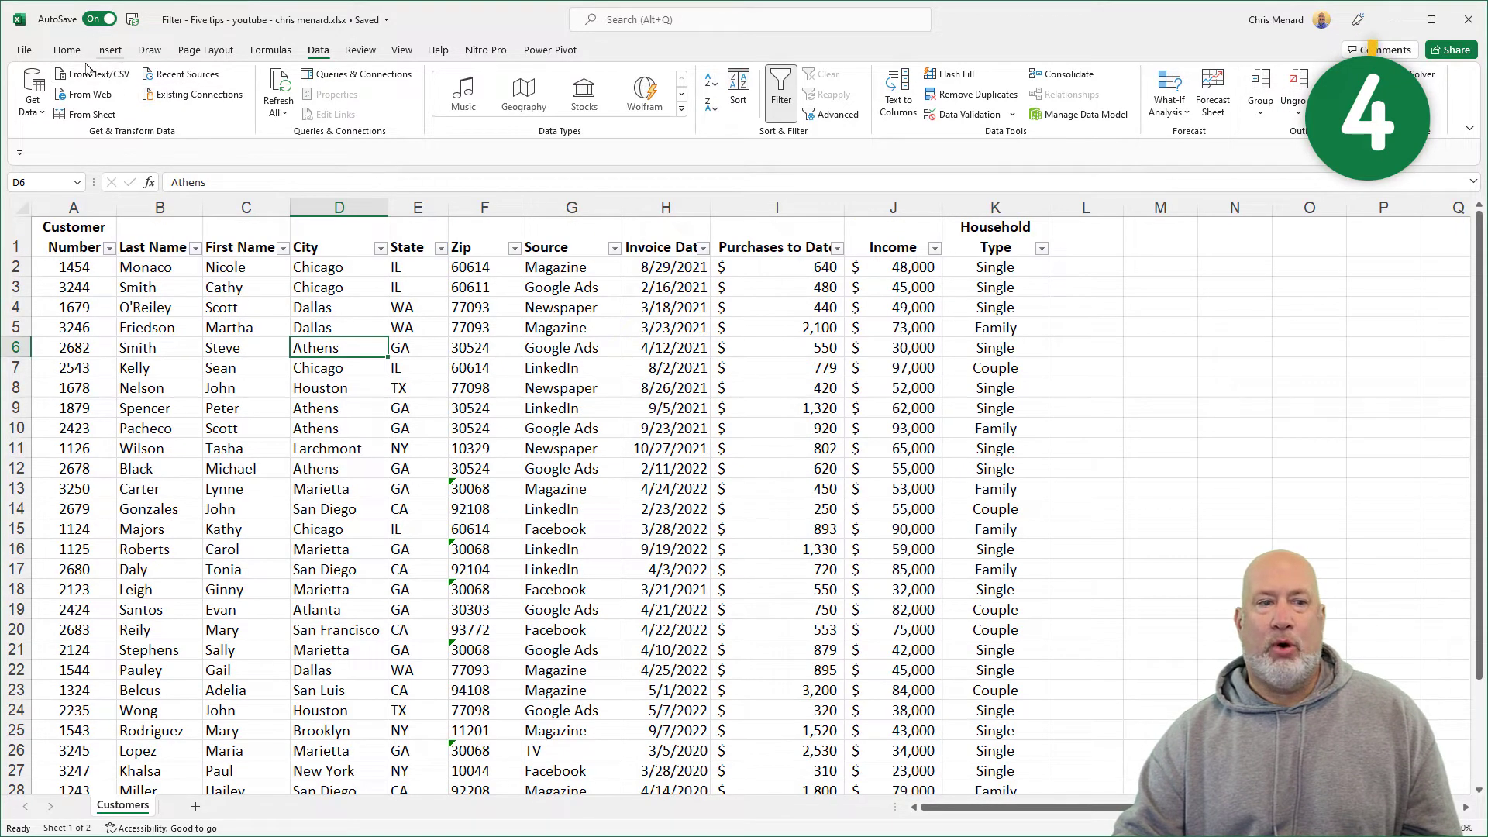
Undo the filter clearing and the deletion of the two Couple rows
click(66, 50)
click(26, 76)
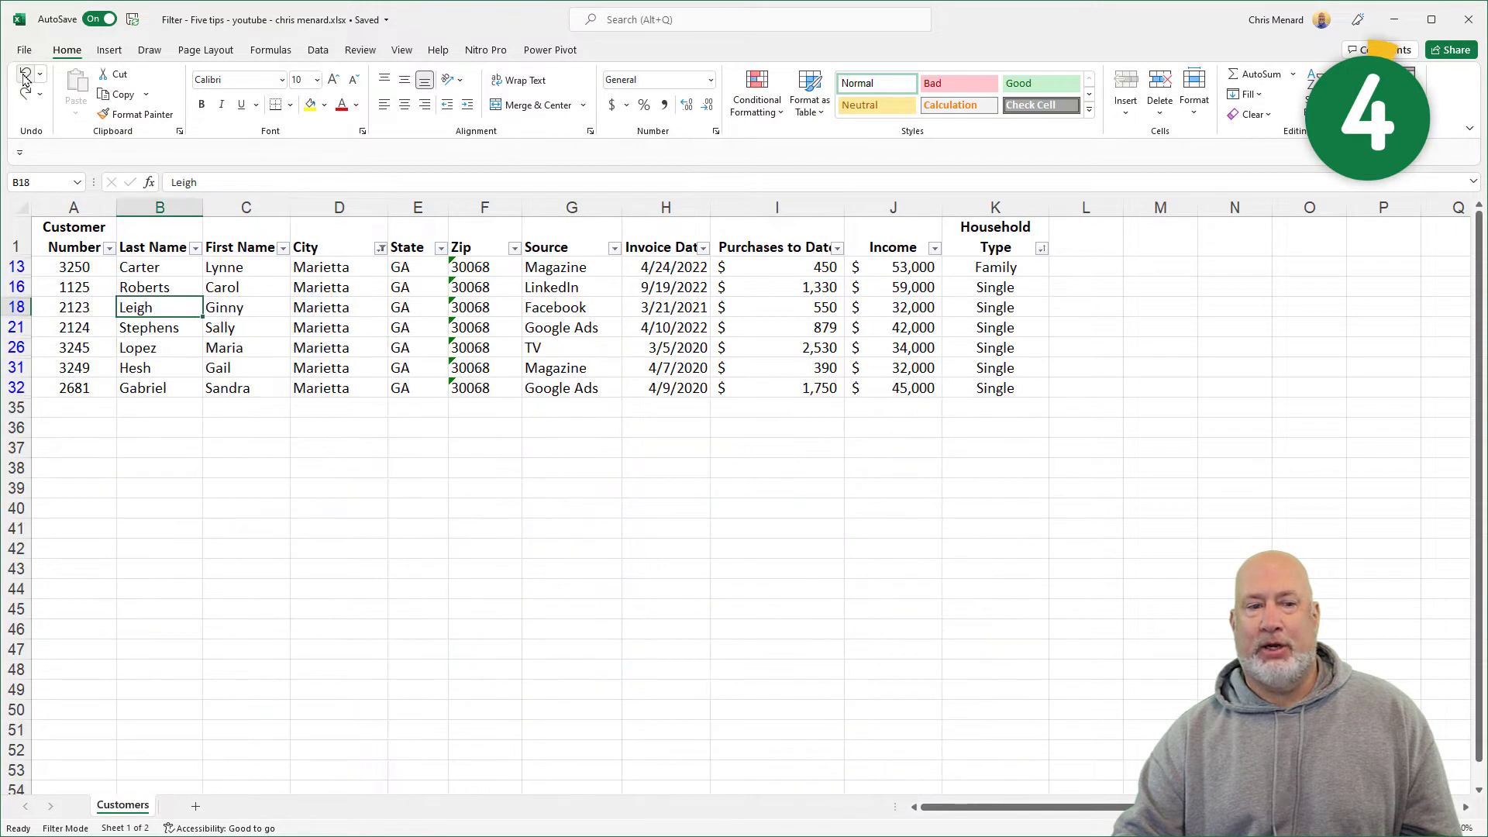
click(26, 76)
click(26, 75)
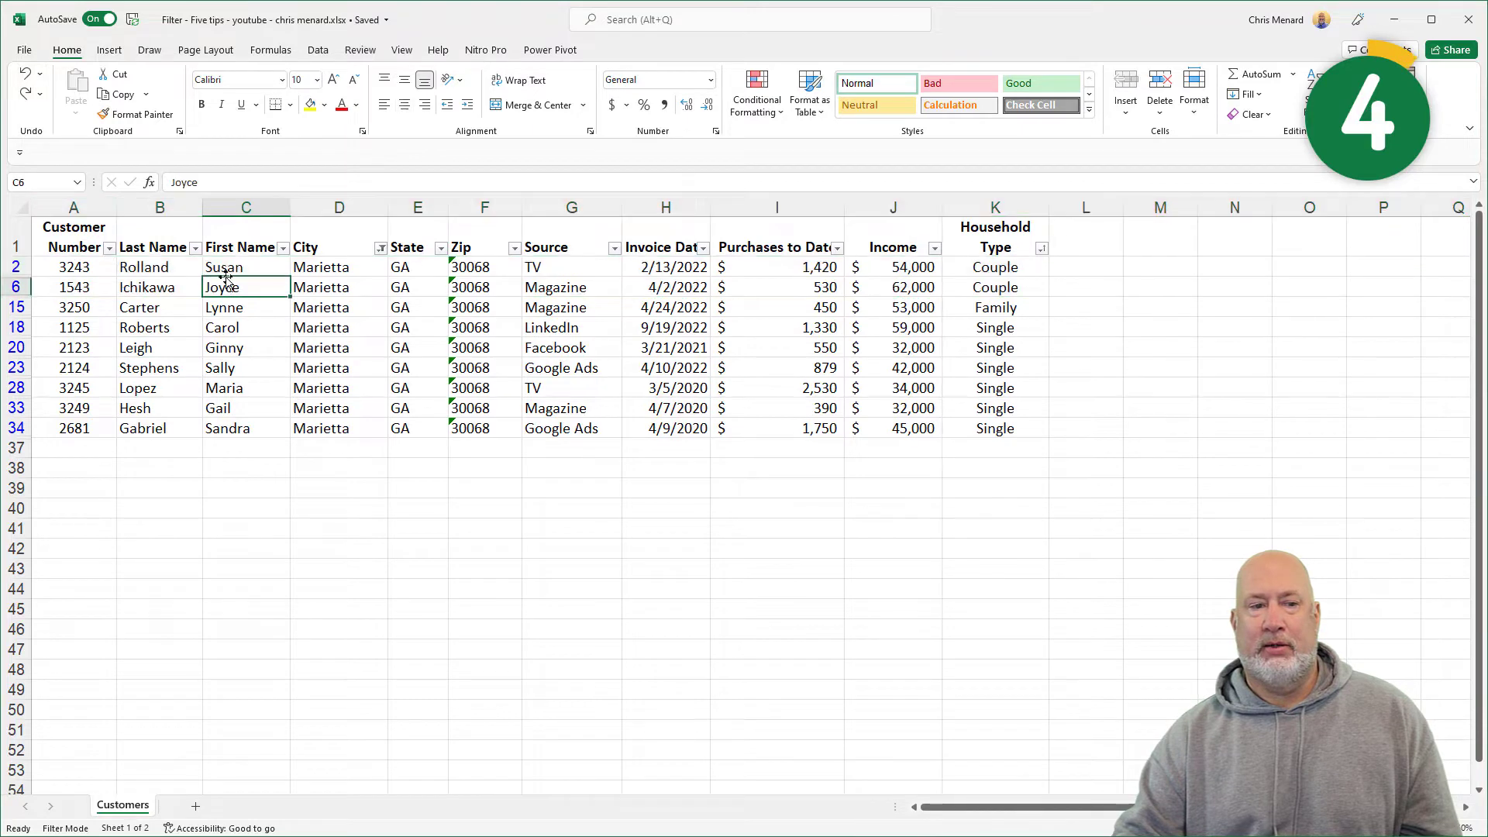
Clear the City filter again and review the complete customer list
click(317, 49)
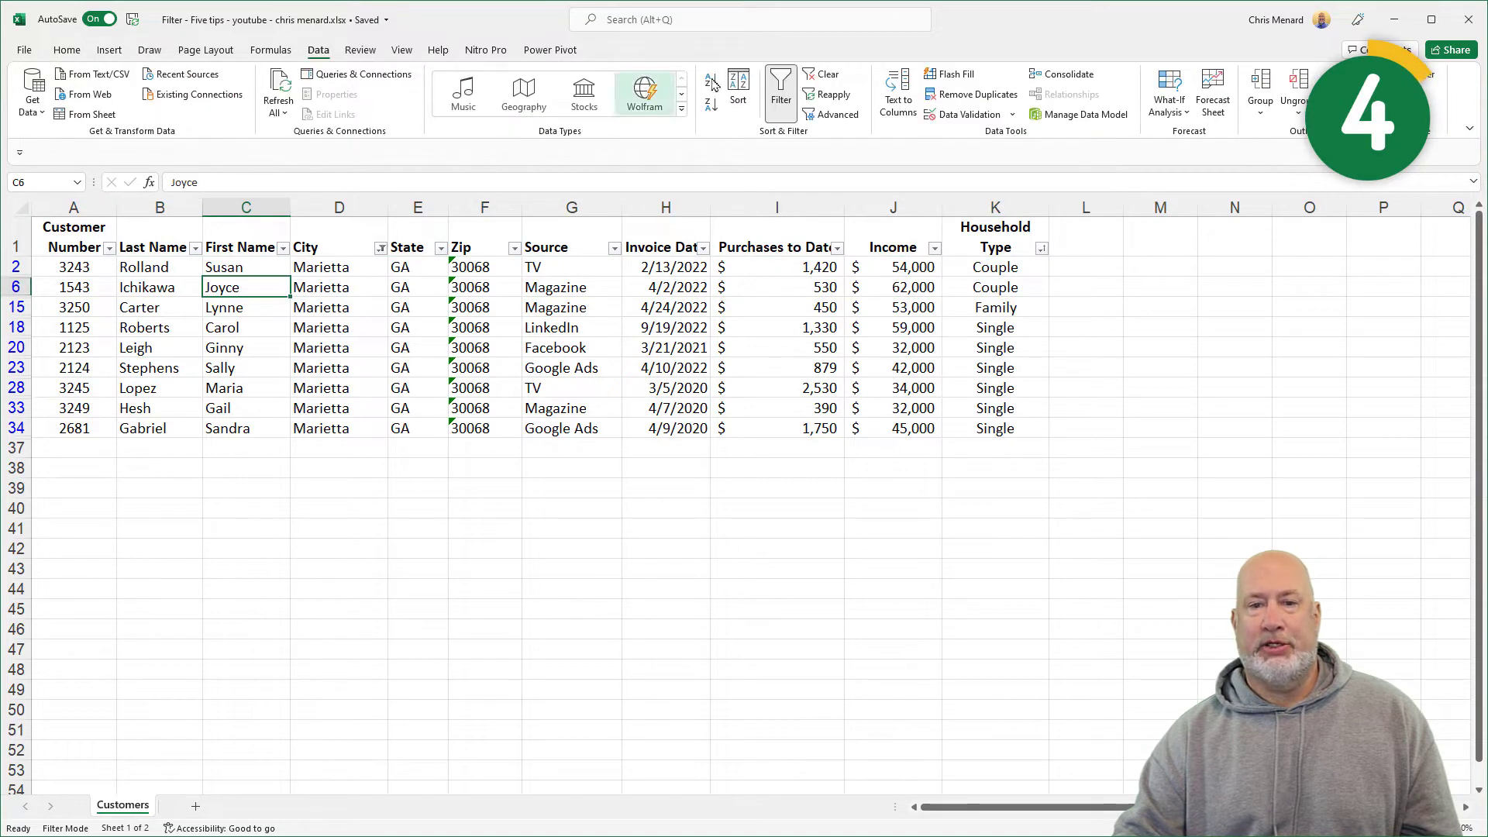
click(828, 74)
scroll(706, 377, down, 6)
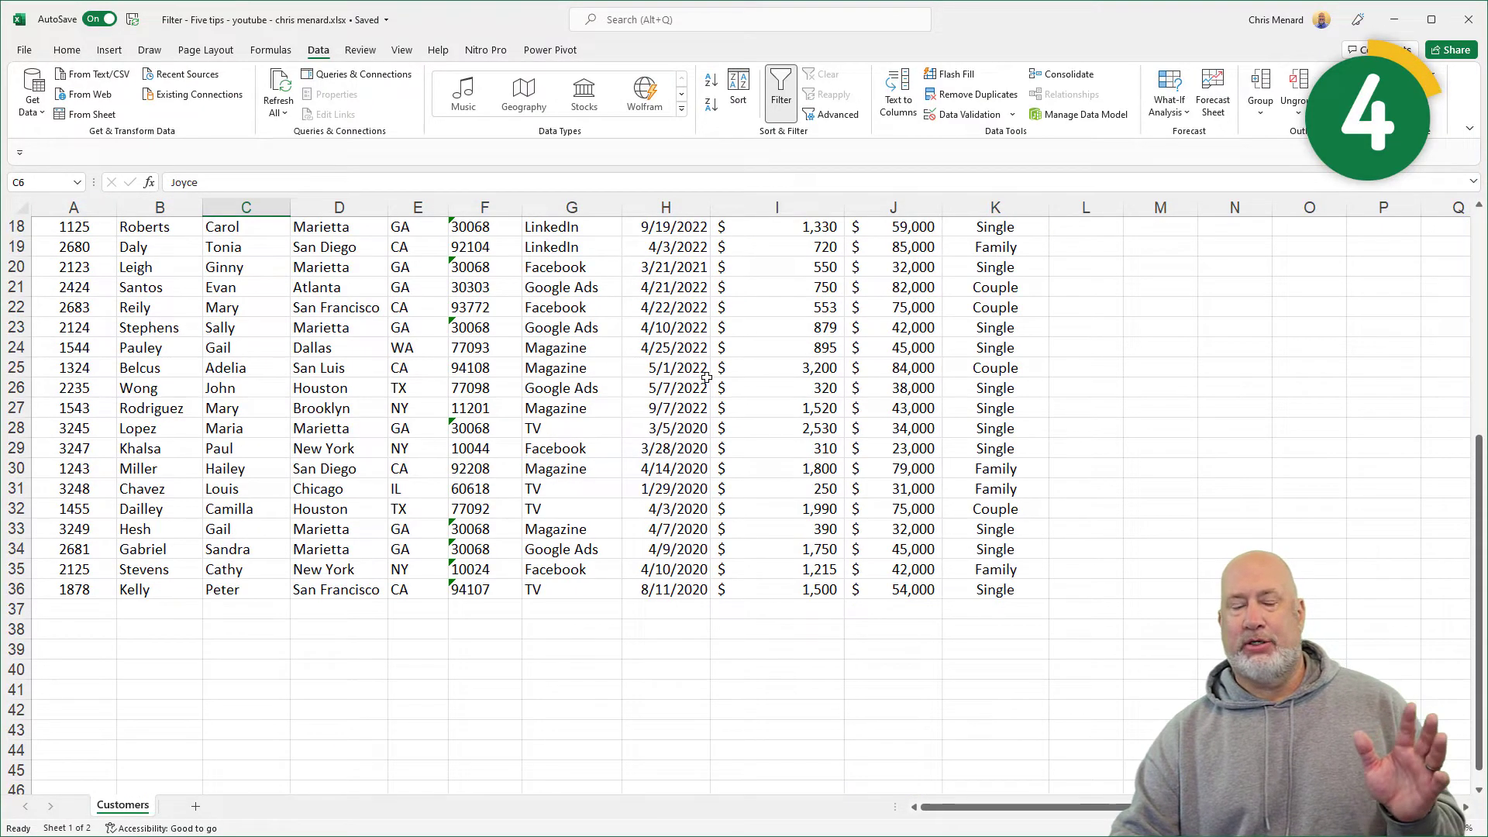
scroll(706, 377, up, 6)
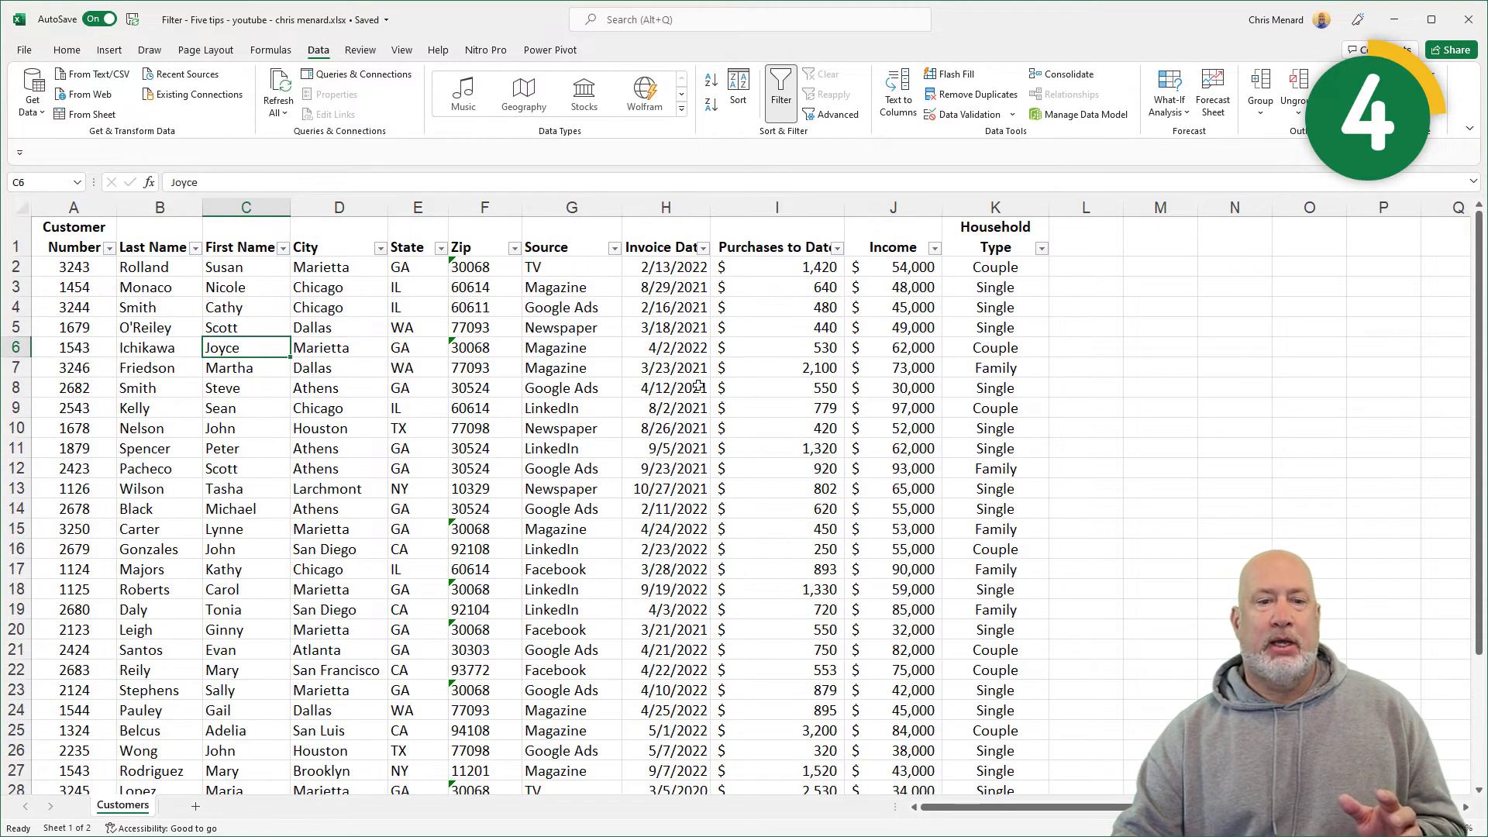
Filter the list by the Marietta value in cell D2
click(553, 294)
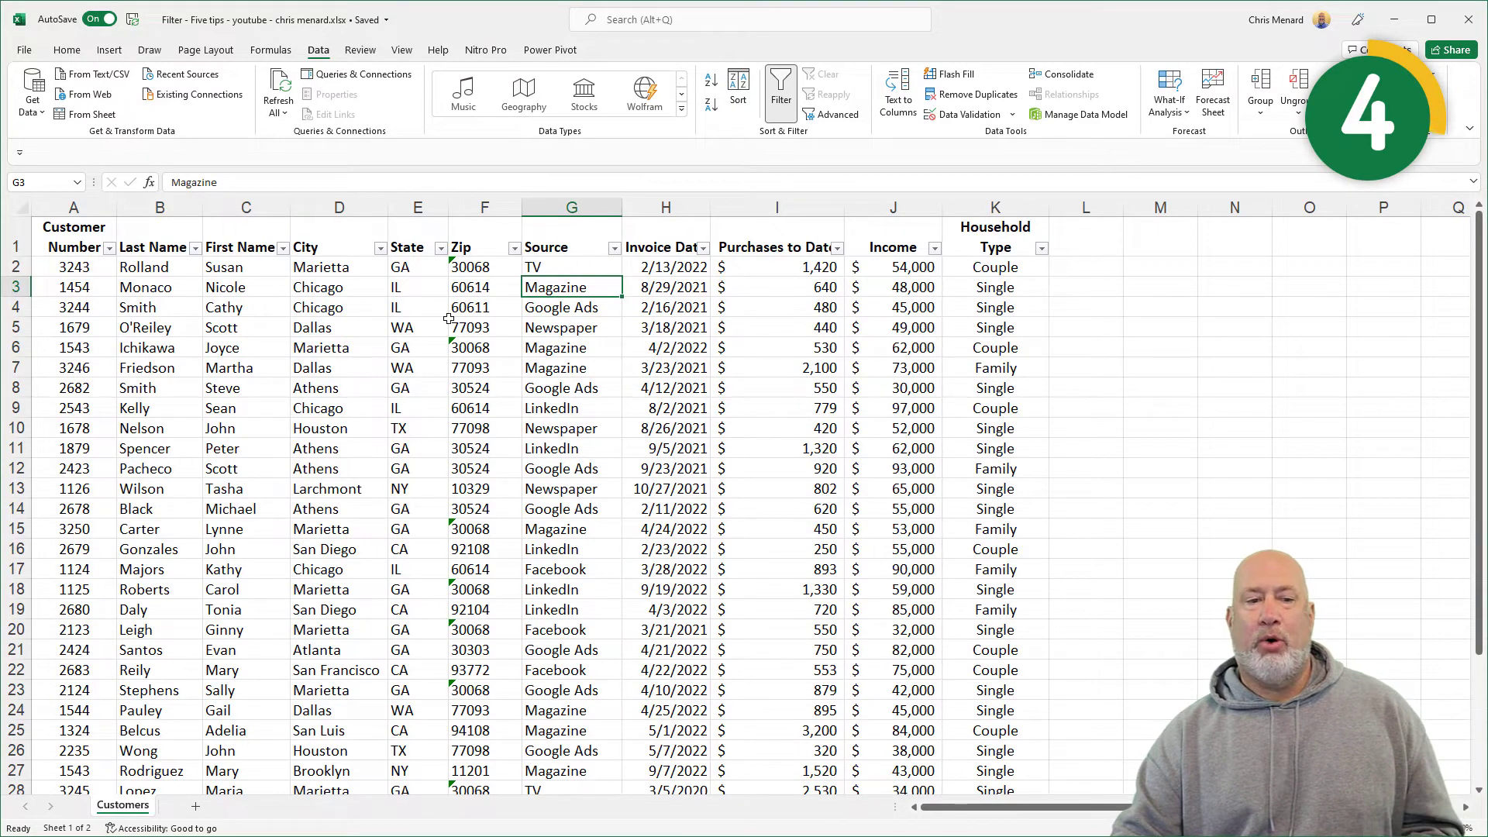
right_click(344, 264)
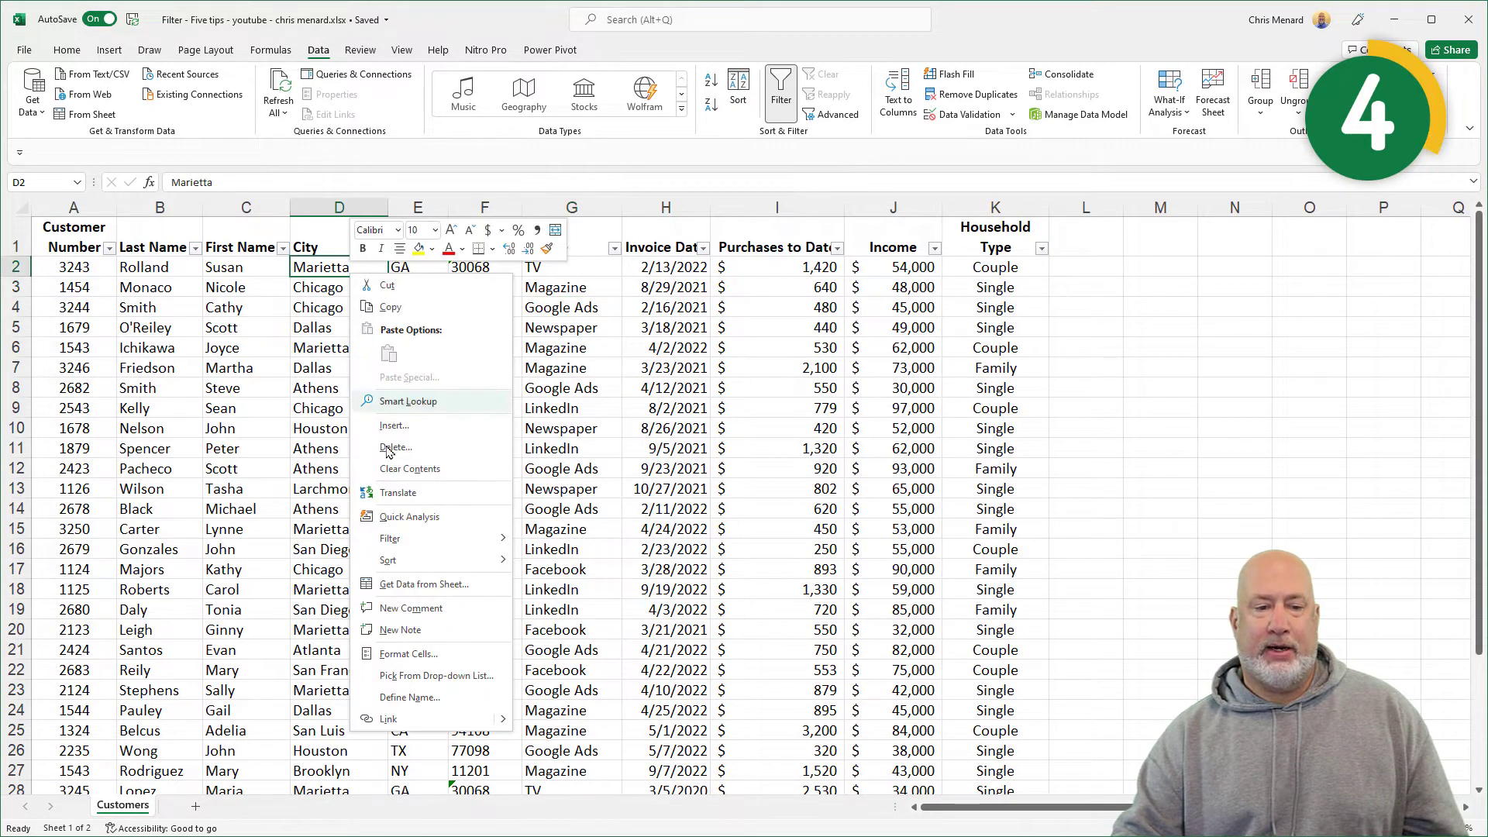
mouse_move(413, 537)
click(612, 572)
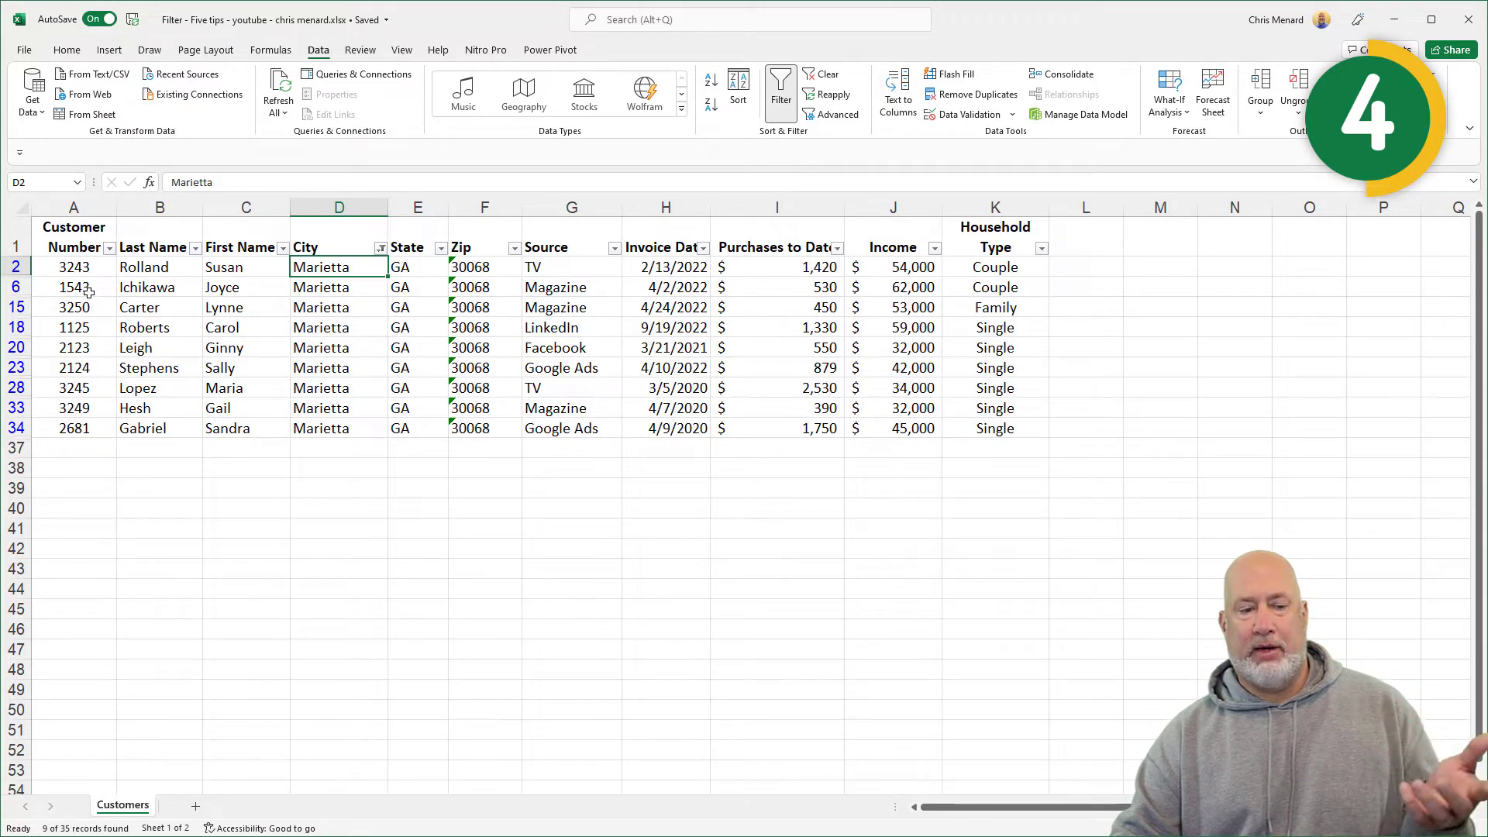
Select the visible Purchases to Date amounts to read their average, count, minimum, maximum and sum
click(783, 275)
drag(783, 275, 790, 418)
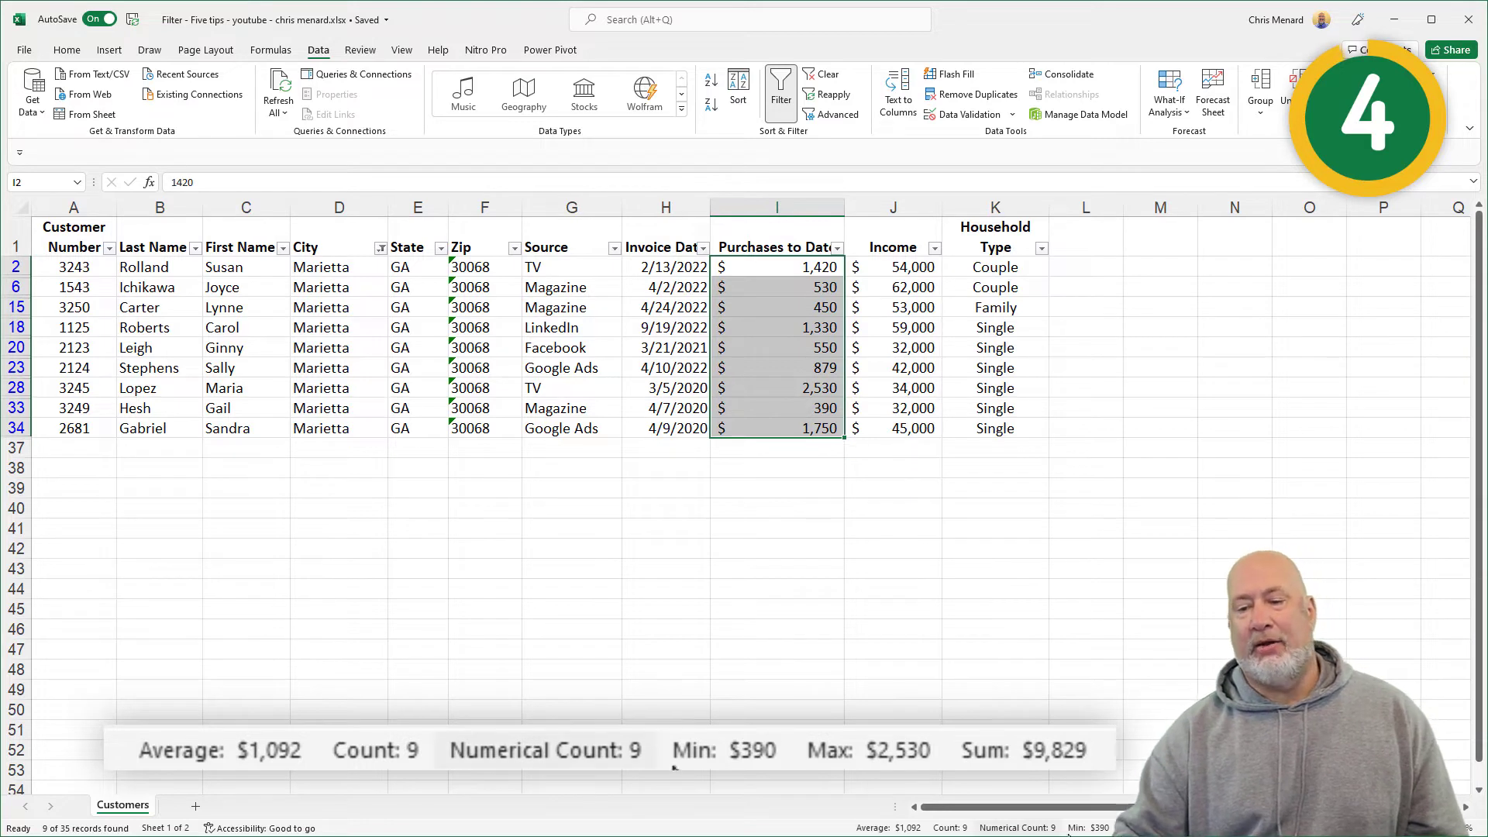
Deselect the amounts and clear the City filter
click(665, 347)
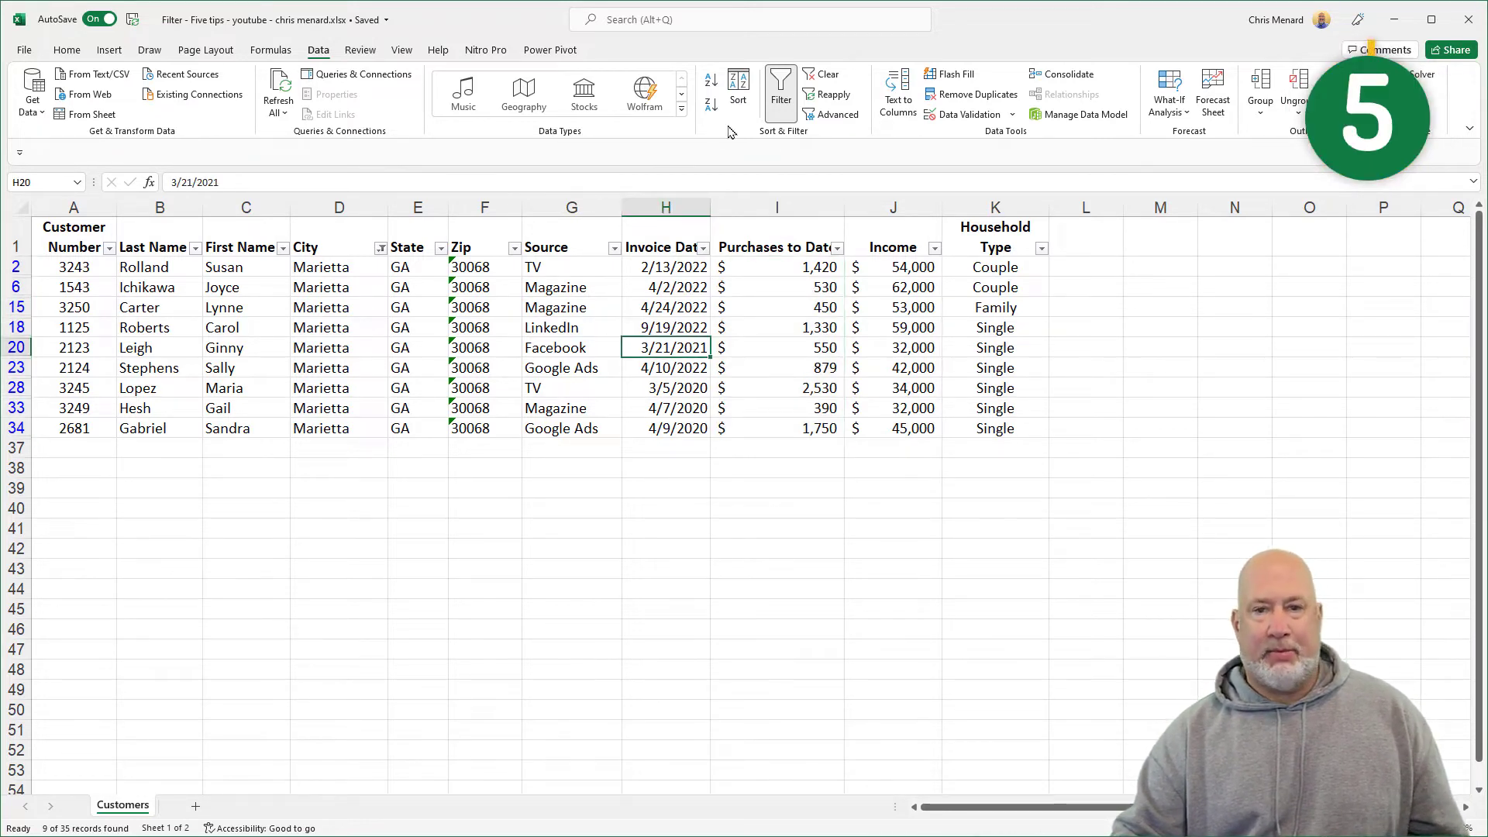
click(823, 74)
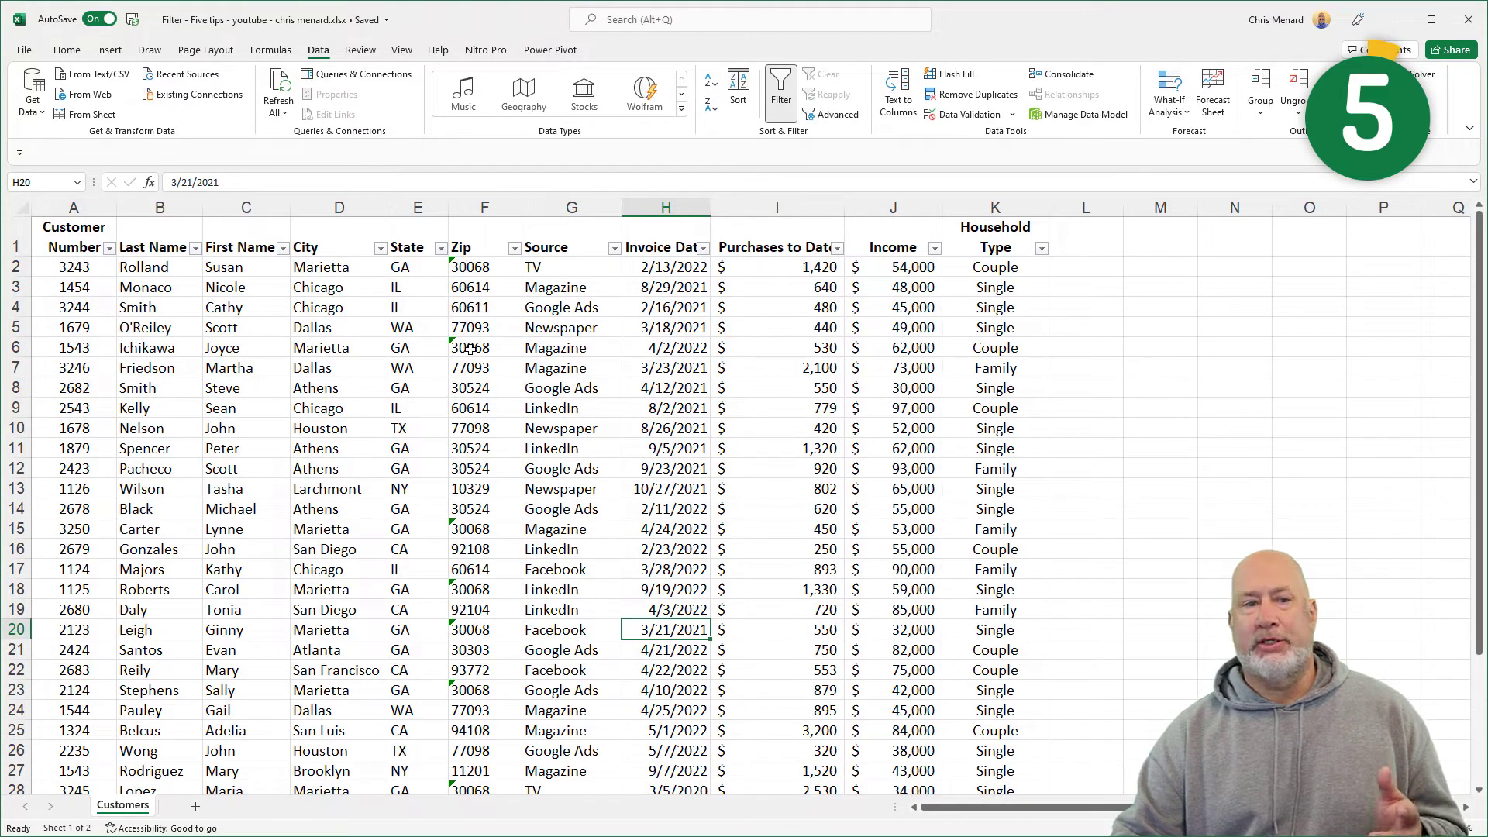
Move the Customer Number column between the City and State columns, shifting the existing columns
click(91, 212)
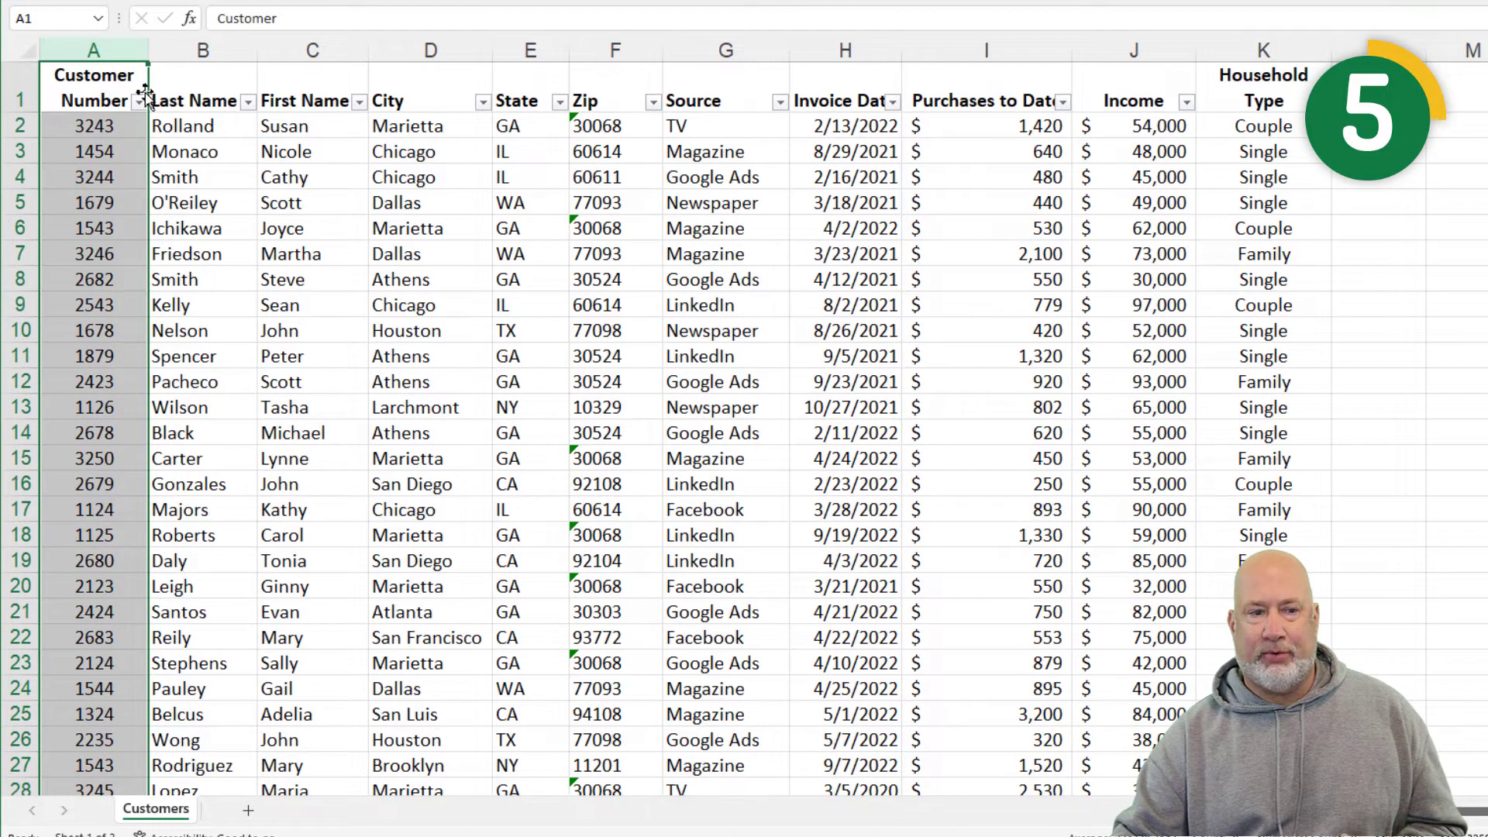
drag(147, 96, 553, 97)
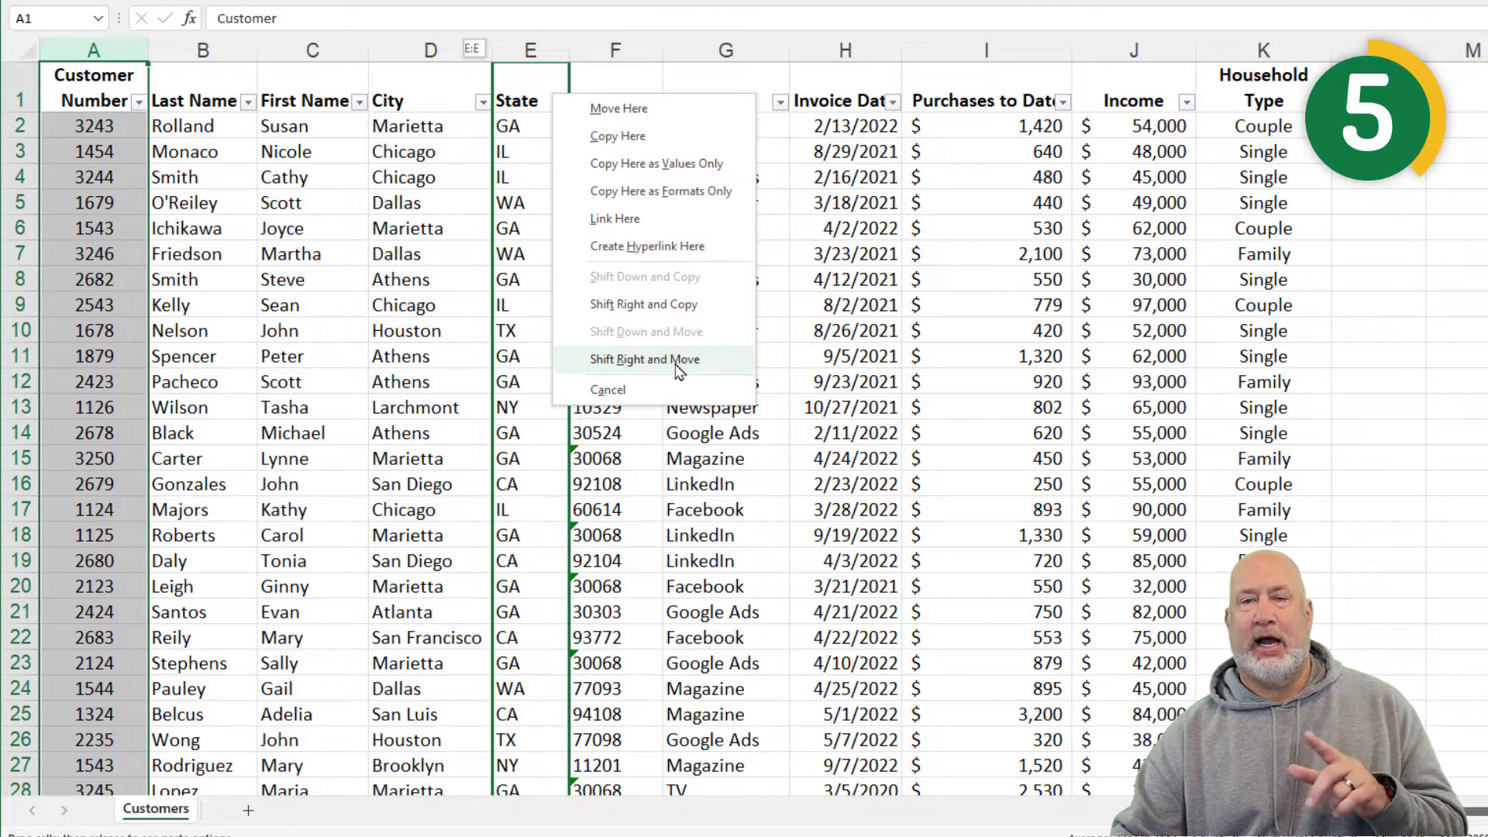
click(645, 359)
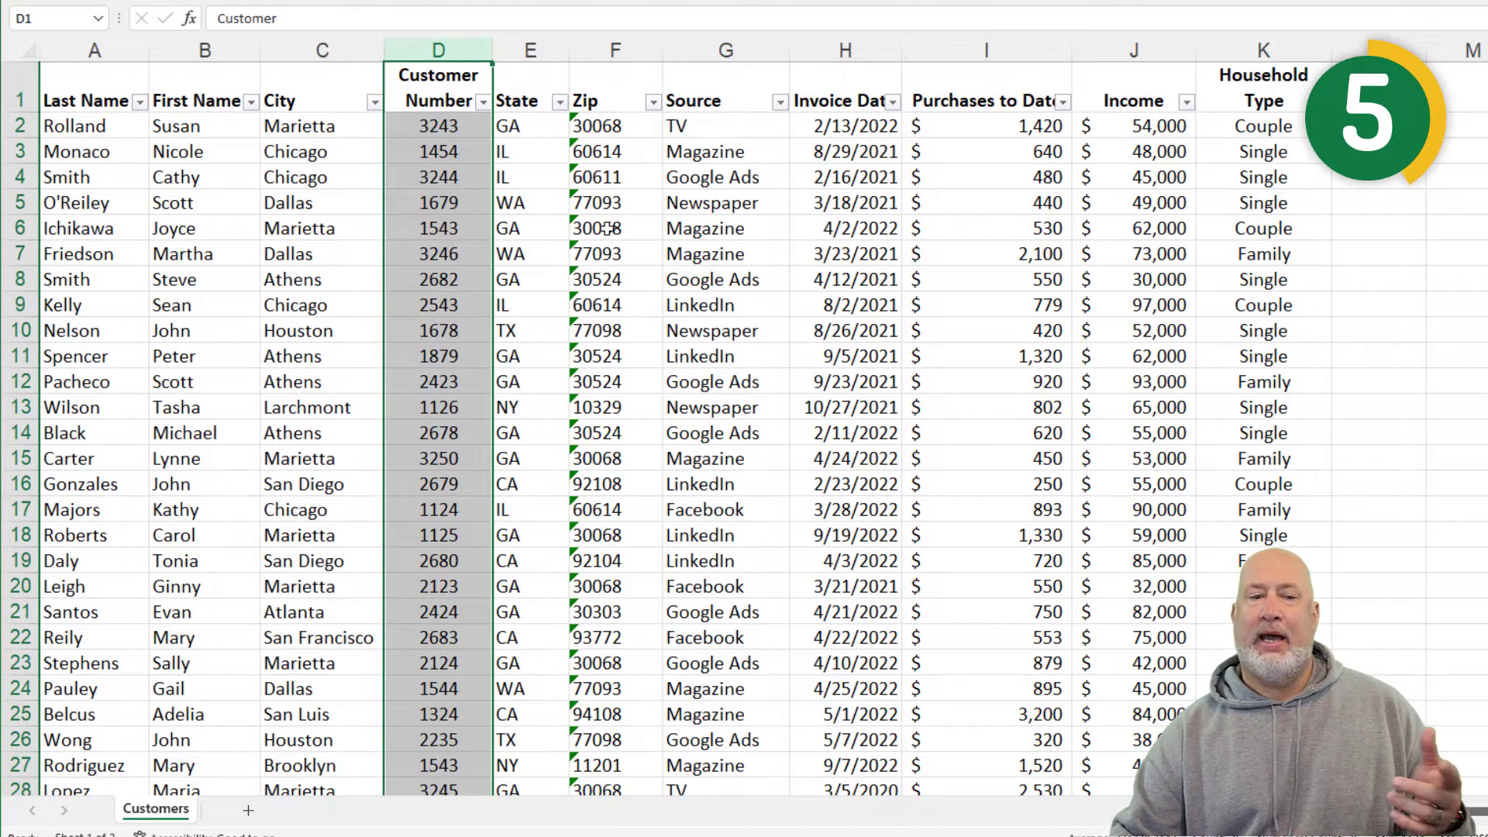
click(441, 146)
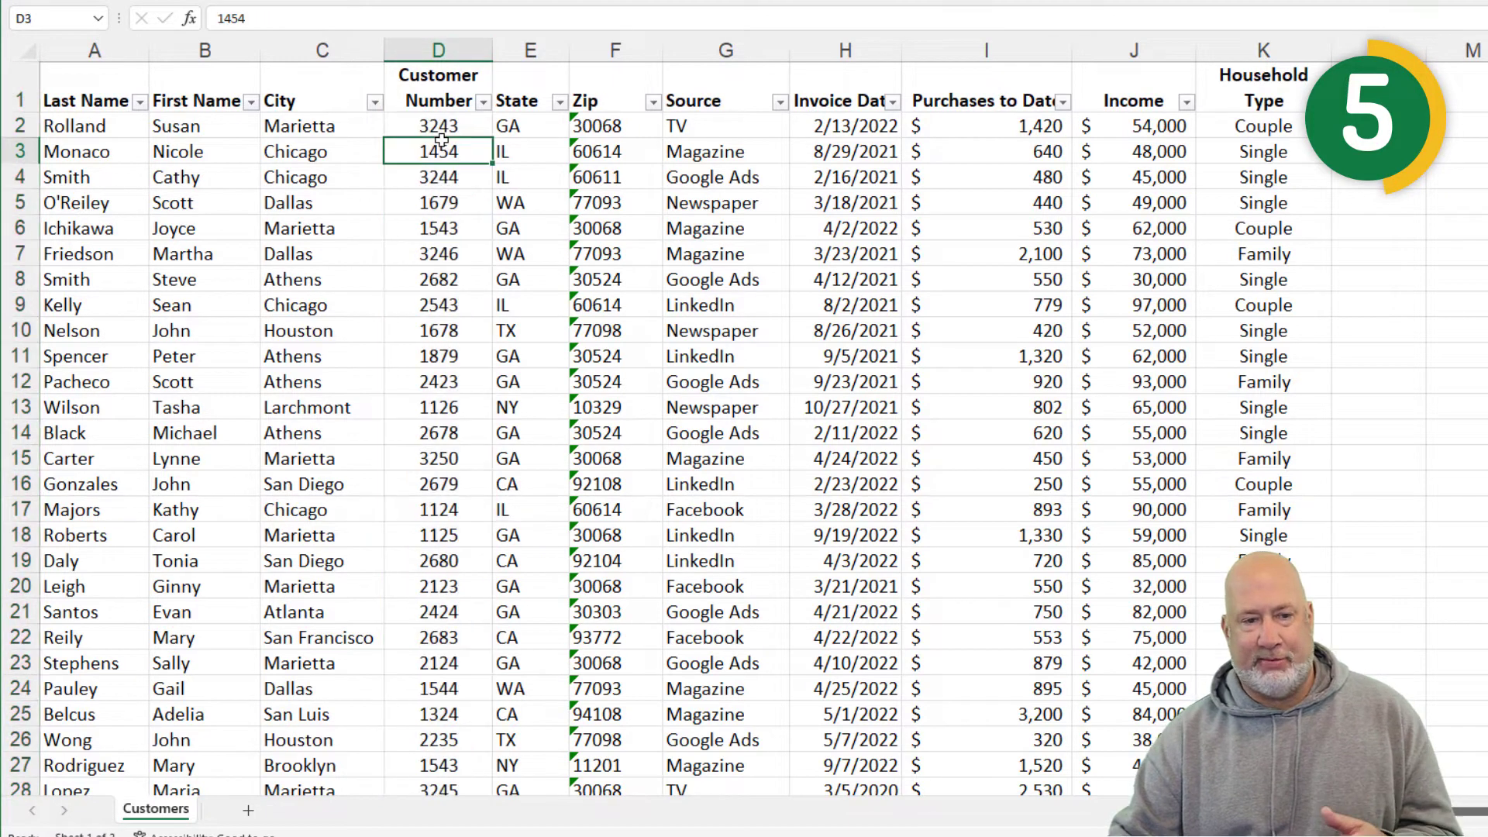
Filter the Customer Number column to one record by searching for a customer number
click(484, 103)
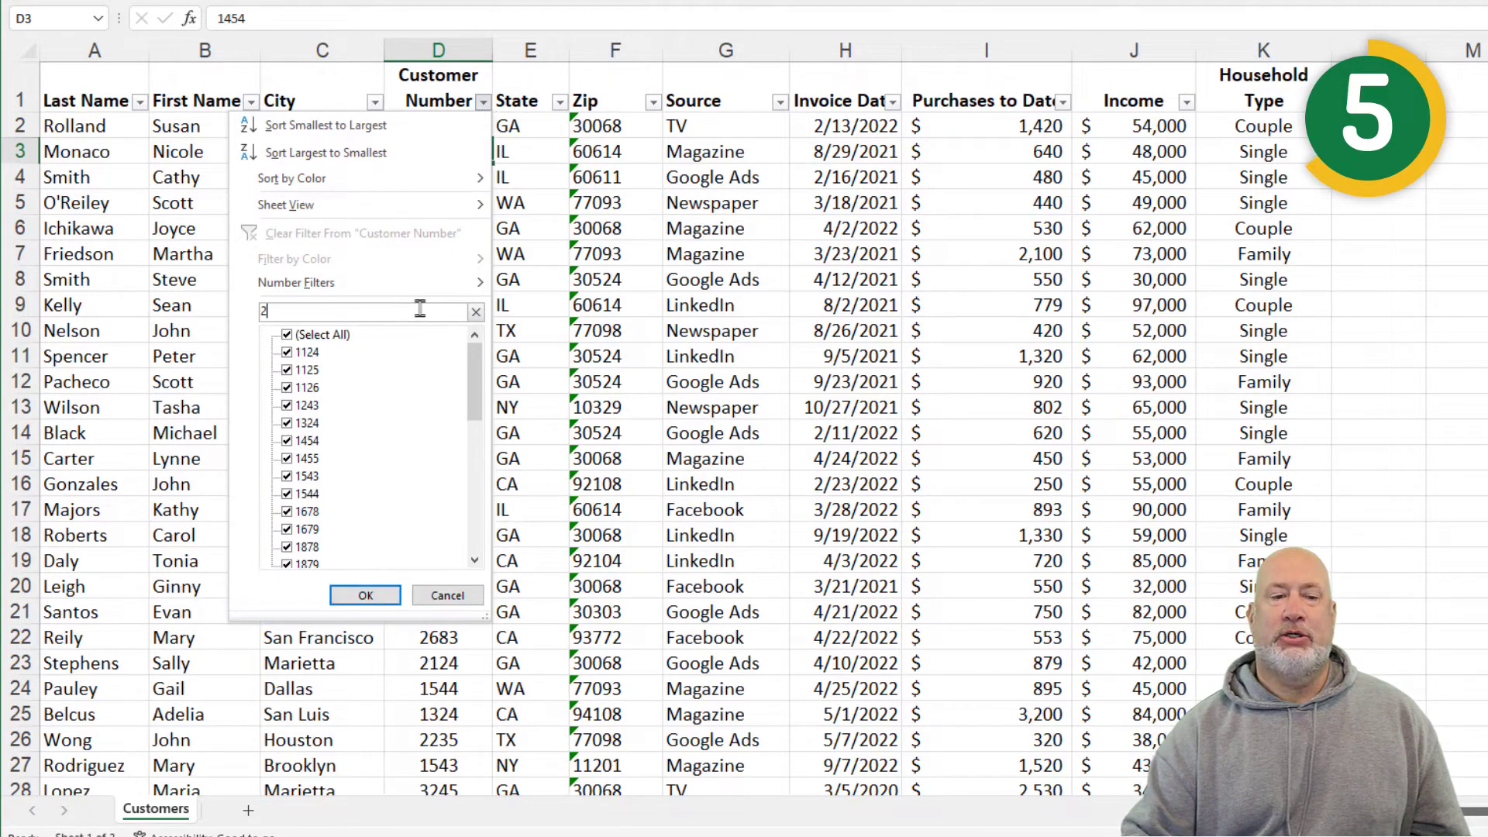
key(Return)
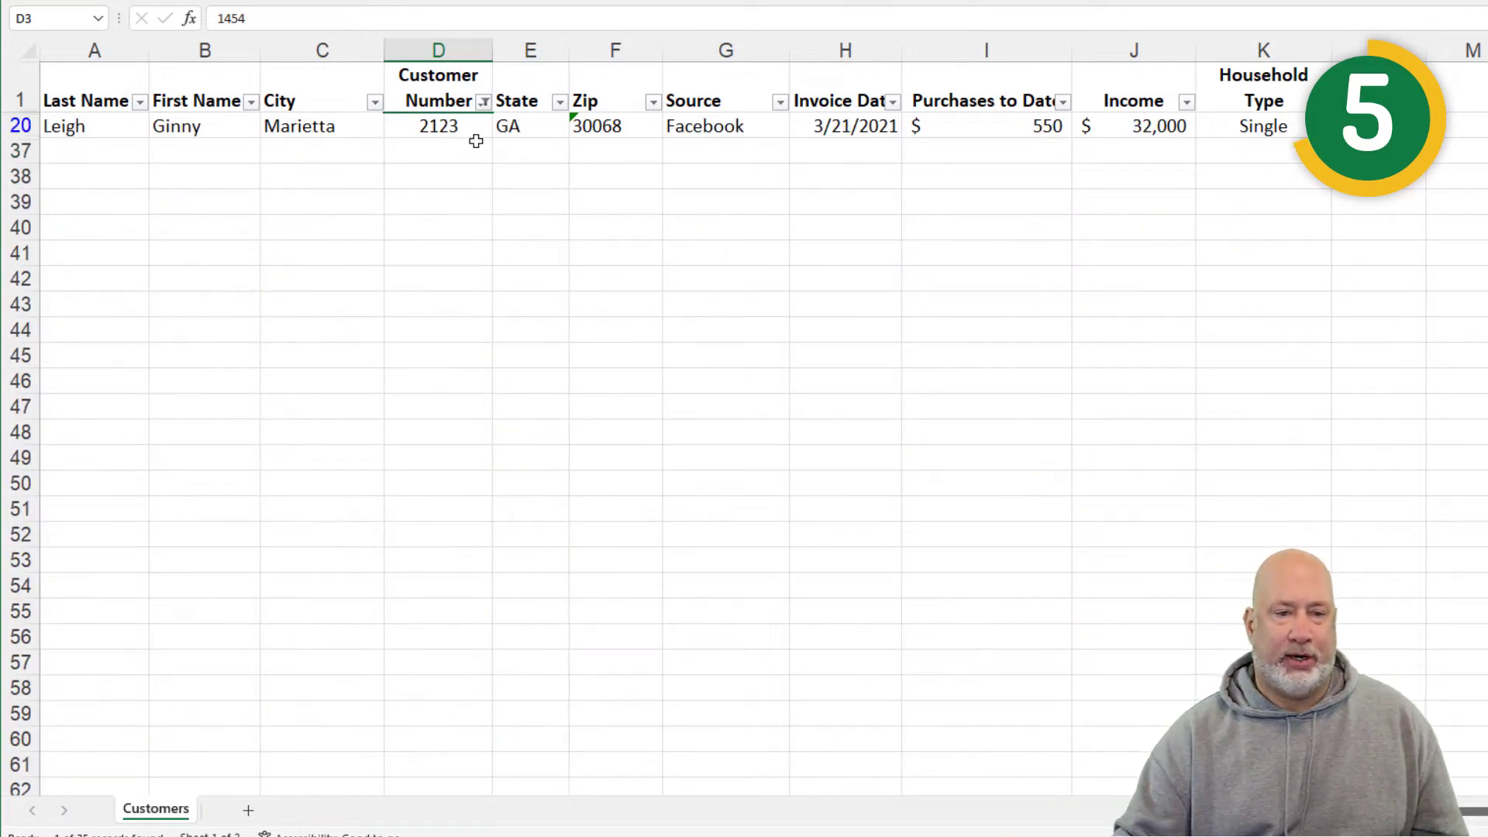
Switch the Customer Number filter to a different customer's number and undo the number filtering
click(483, 103)
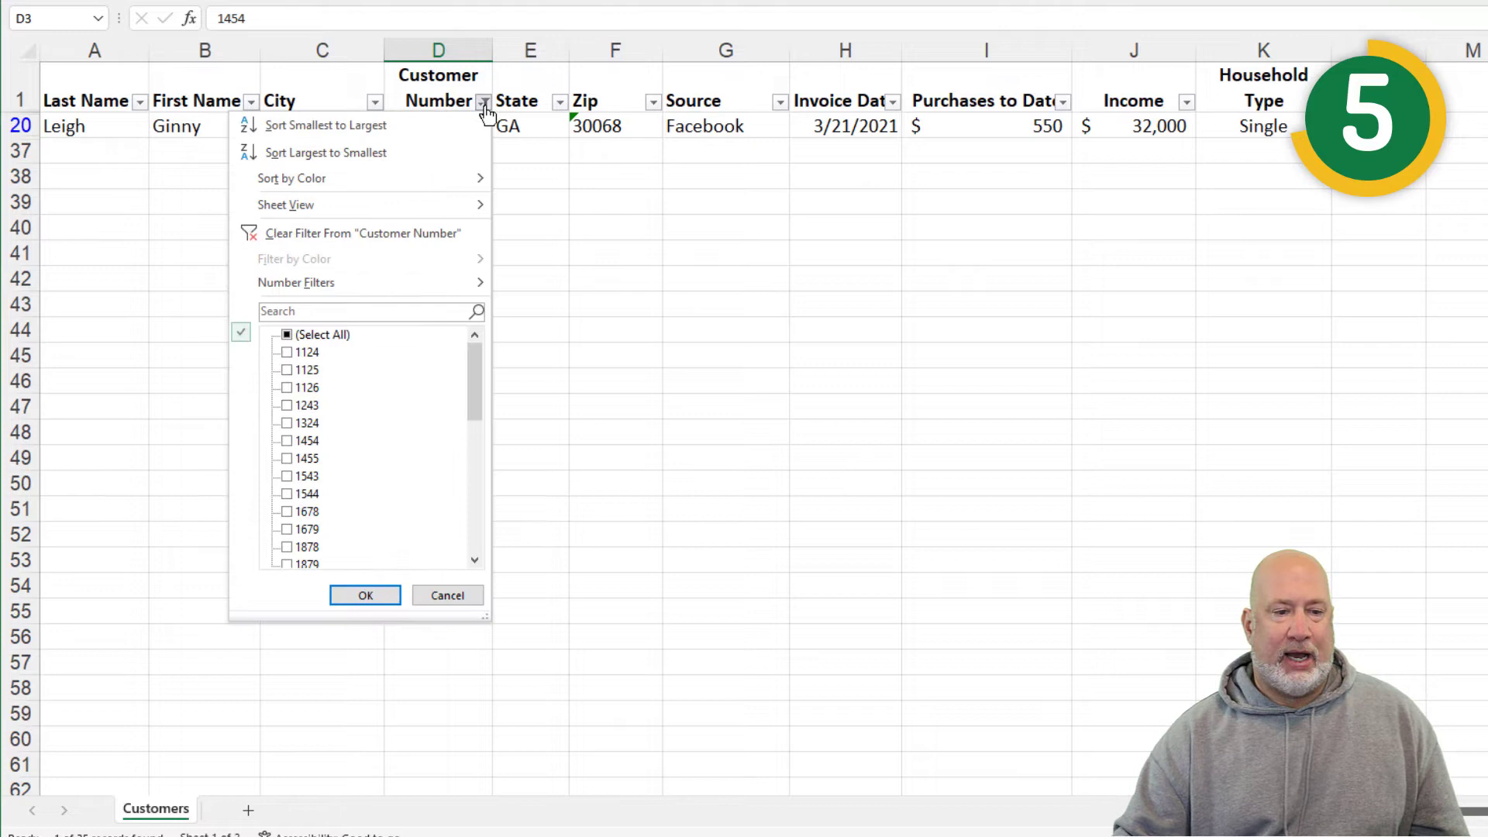
click(362, 311)
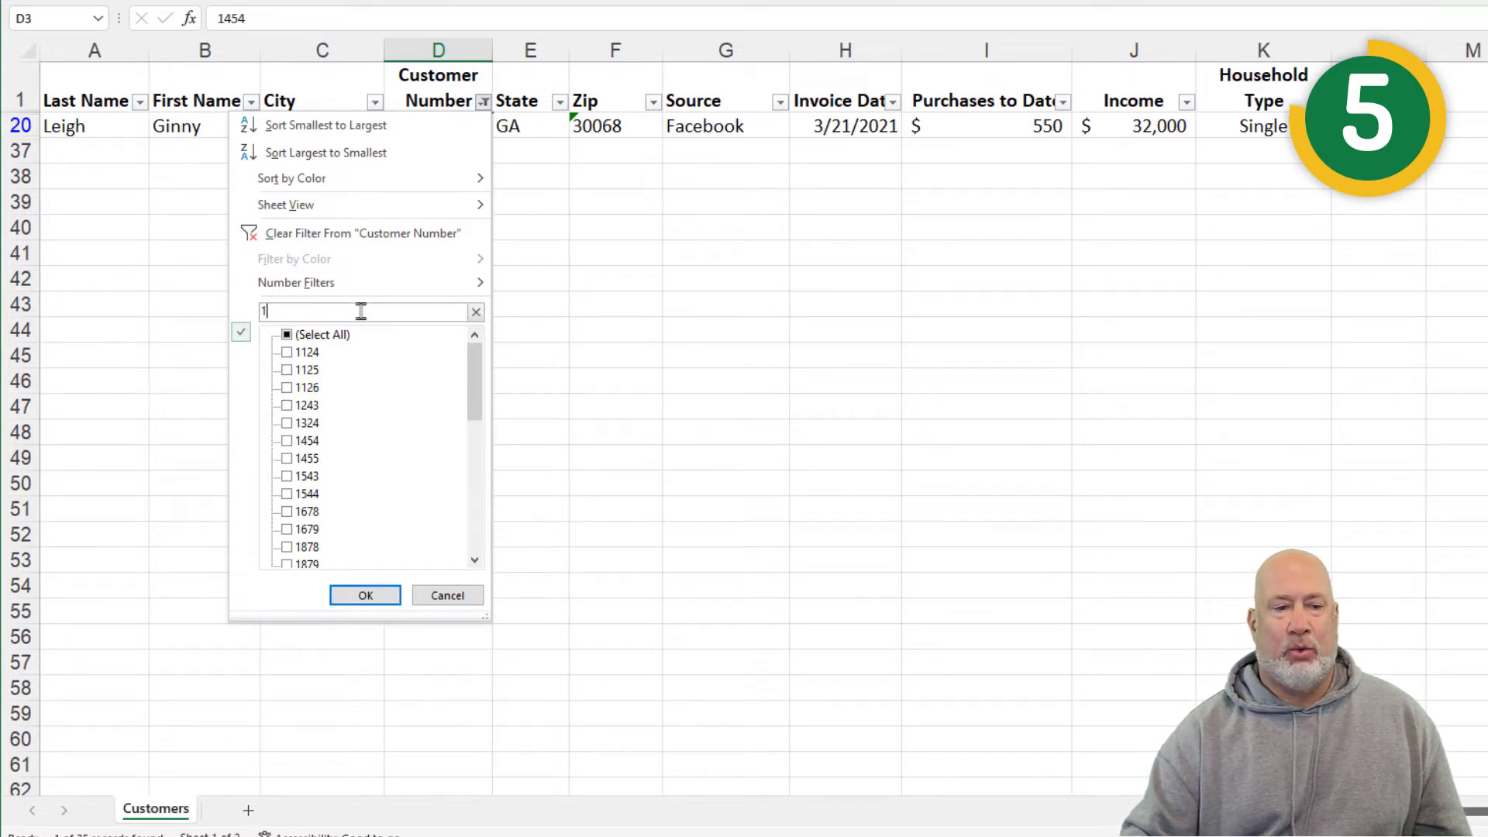
text(1879)
key(Return)
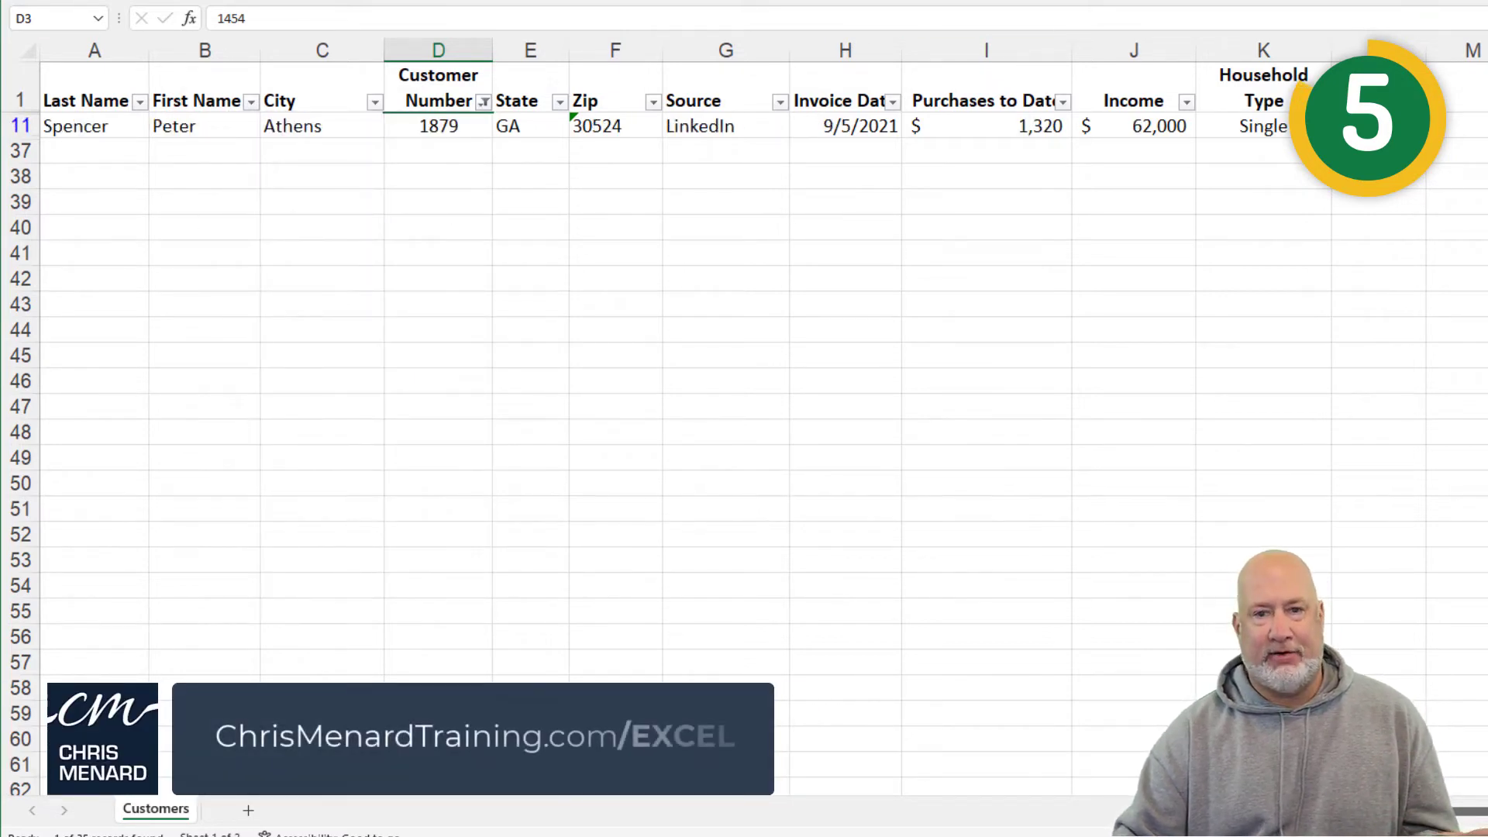
key(ctrl+z)
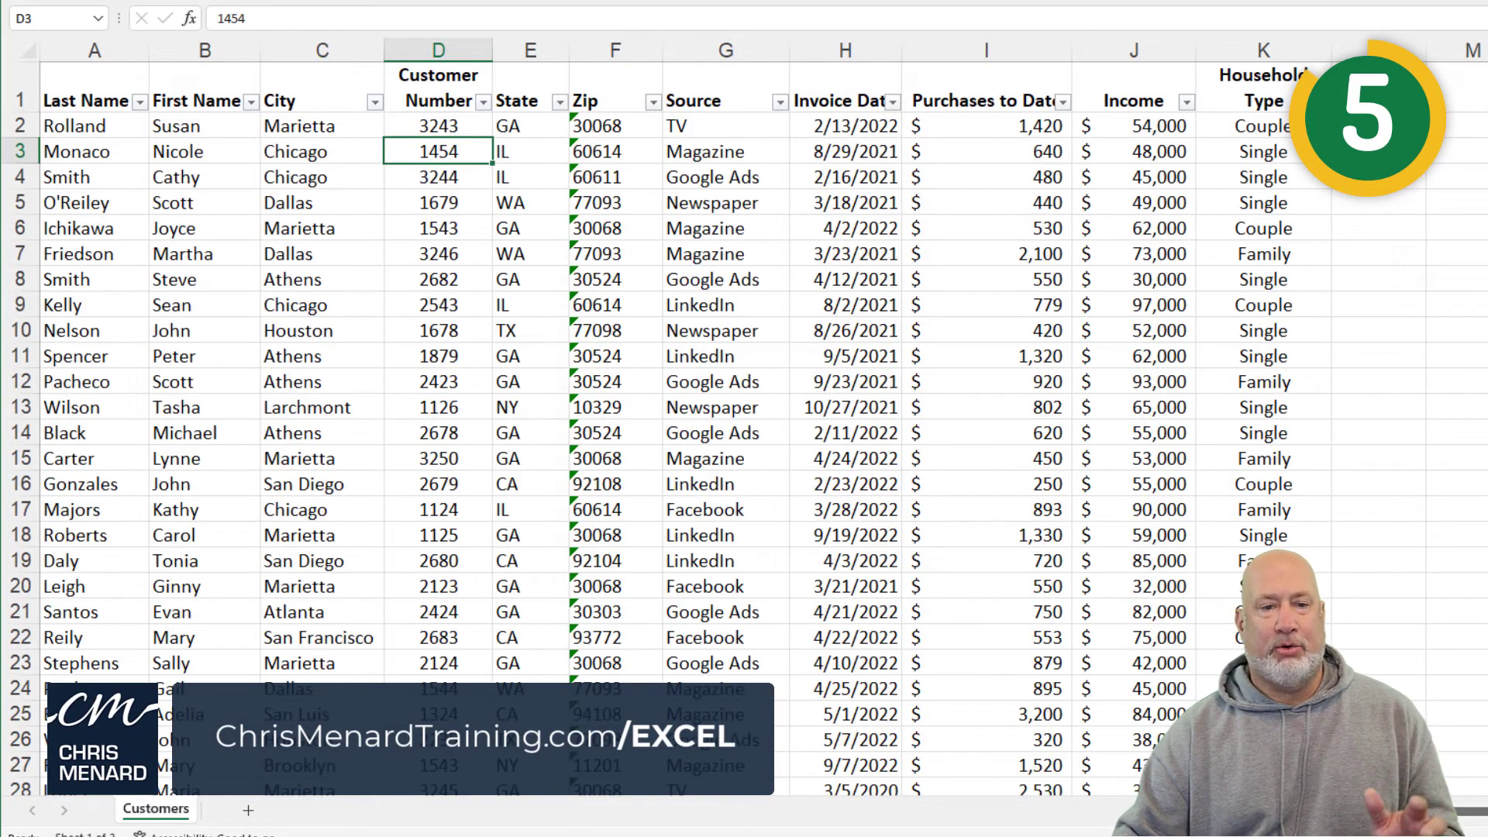
Filter the City column to Athens using the filter search
click(375, 101)
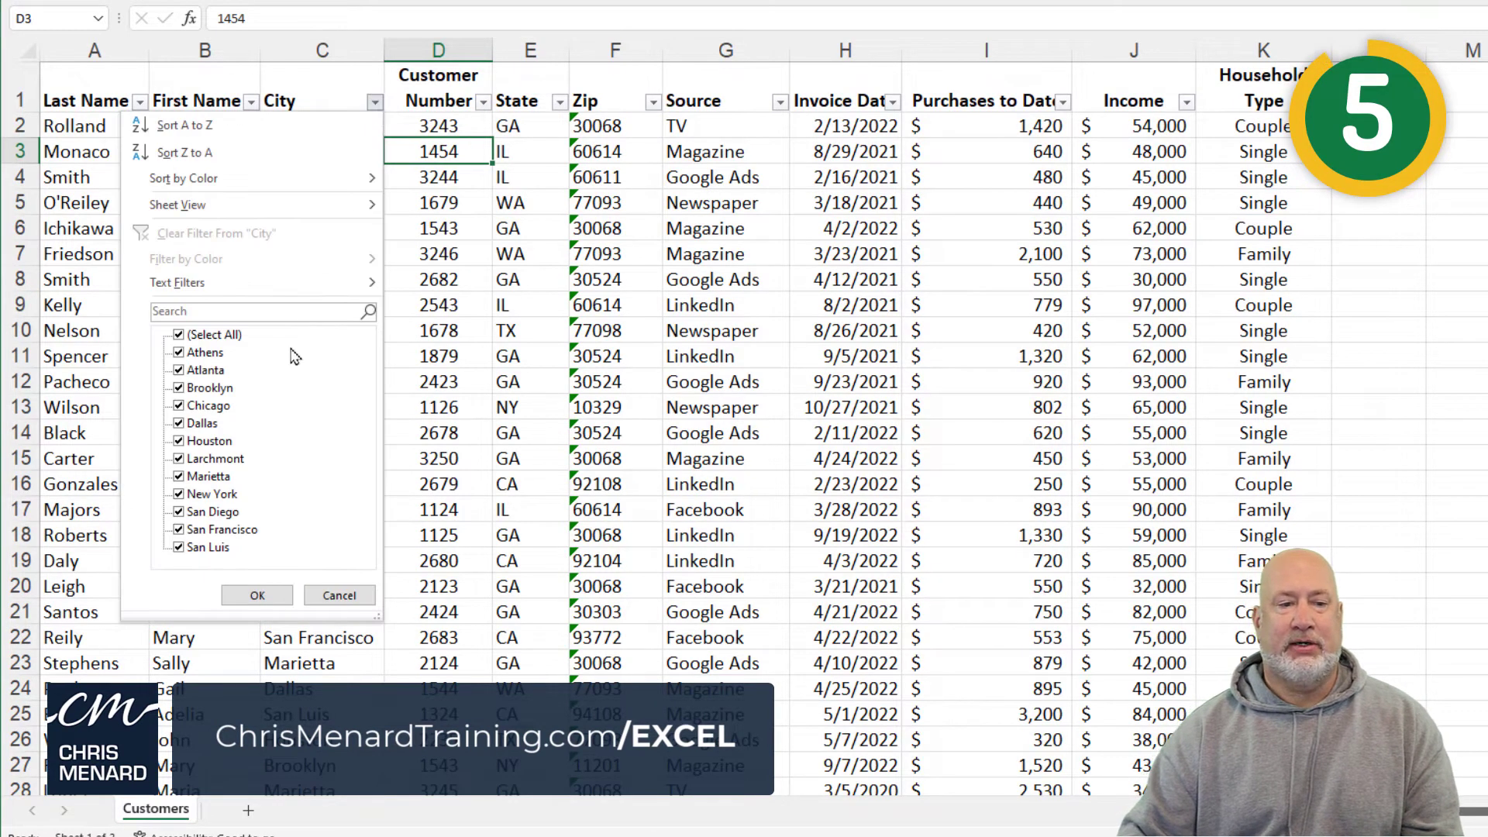
click(302, 310)
key(Return)
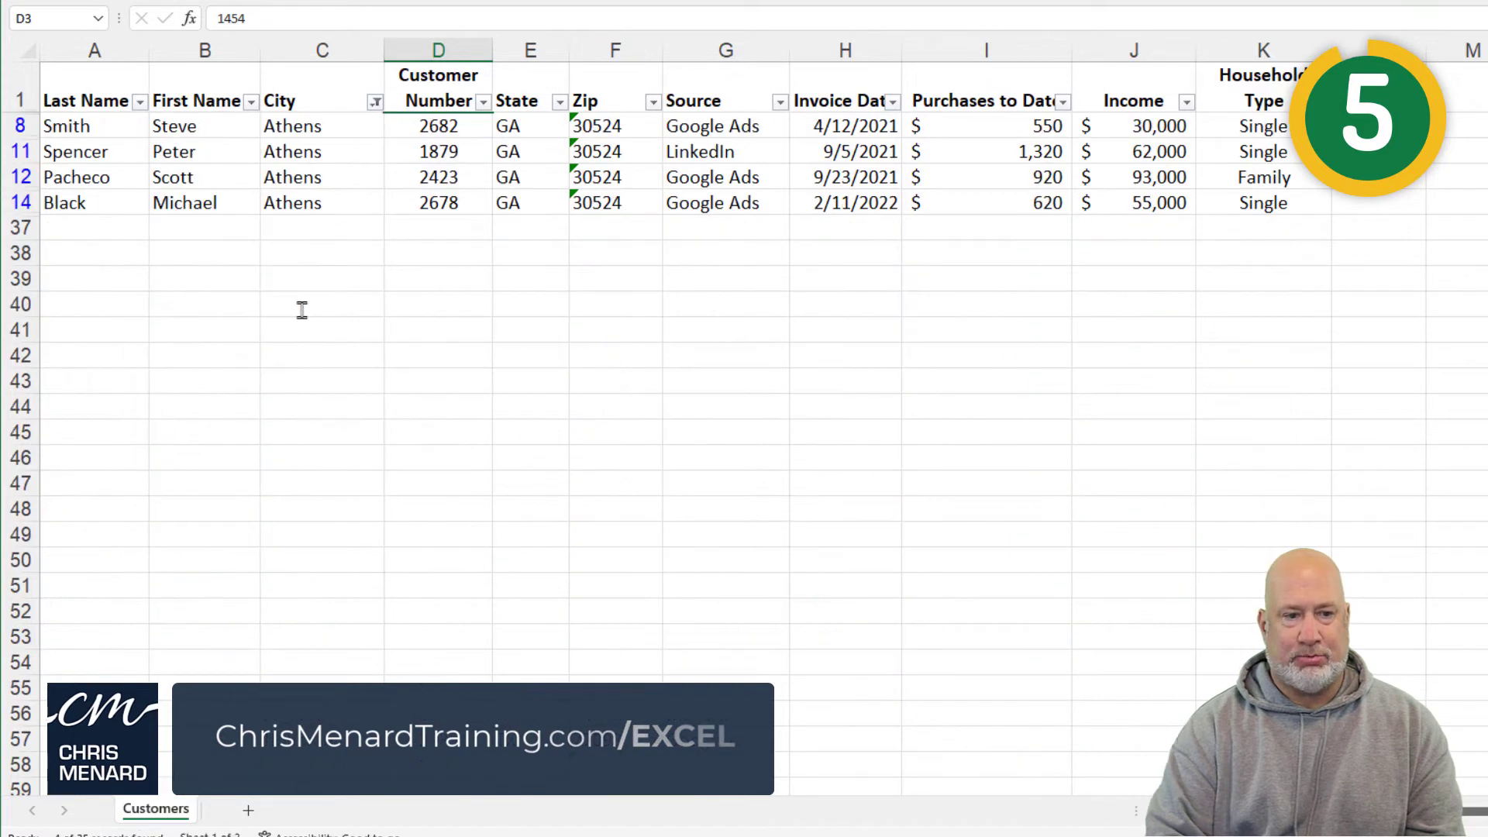